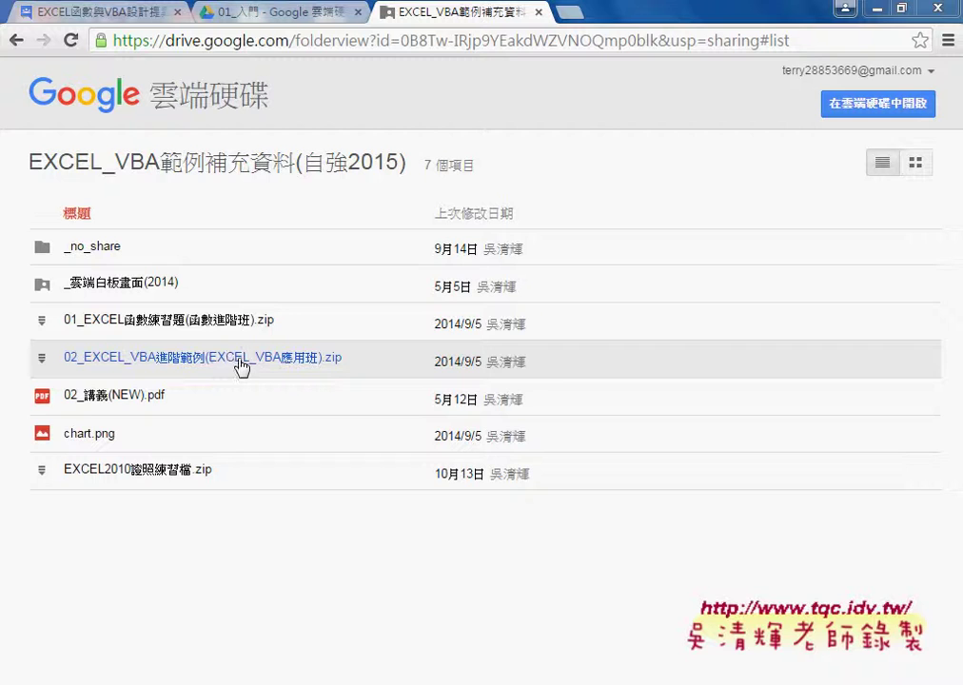
Step: Download 02_EXCEL_VBA進階範例(EXCEL_VBA應用班).zip from Drive and show it in the Downloads folder
{"action": "left_click", "coordinate": [241, 365]}
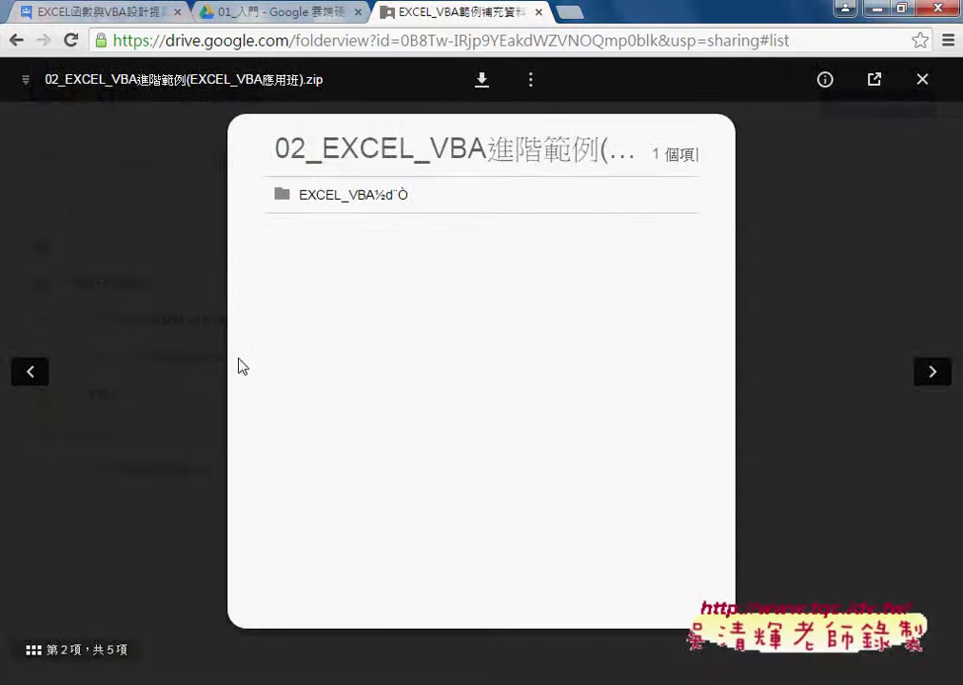
{"action": "left_click", "coordinate": [482, 90]}
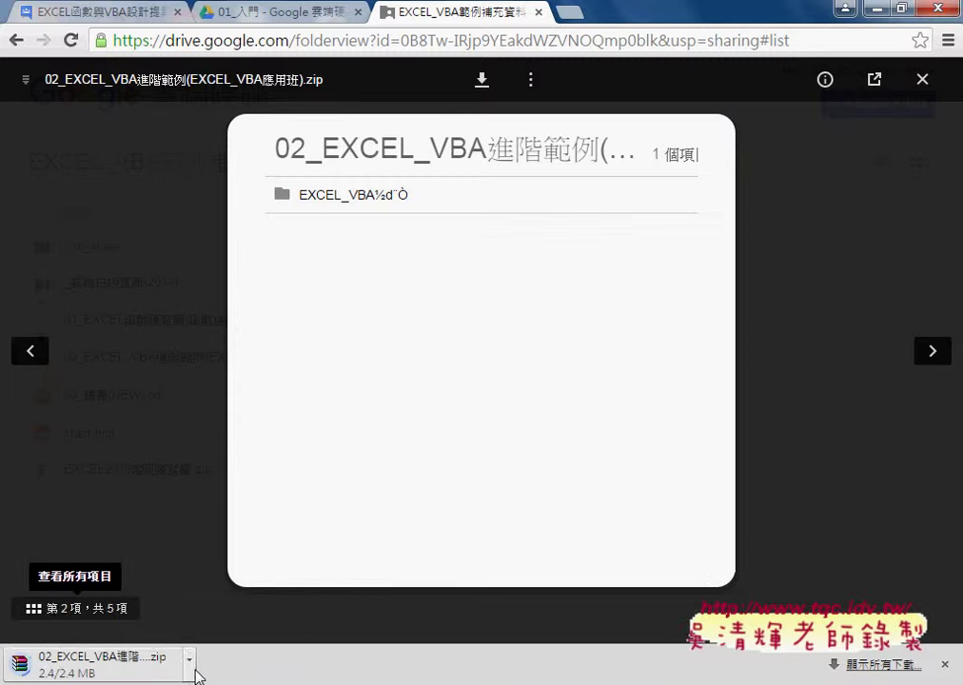
{"action": "left_click", "coordinate": [193, 666]}
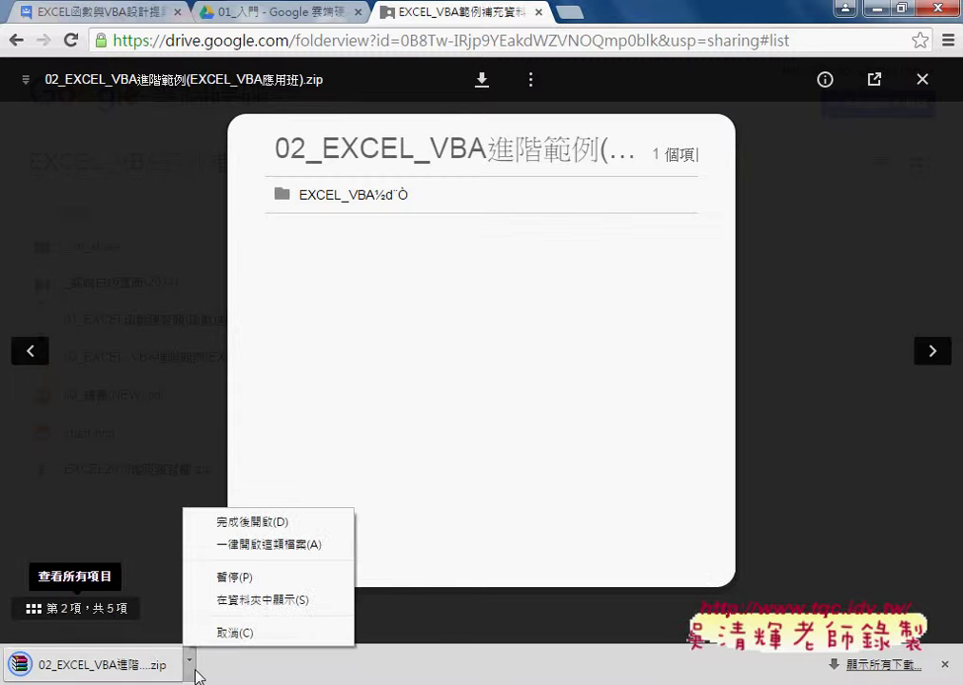
{"action": "left_click", "coordinate": [243, 602]}
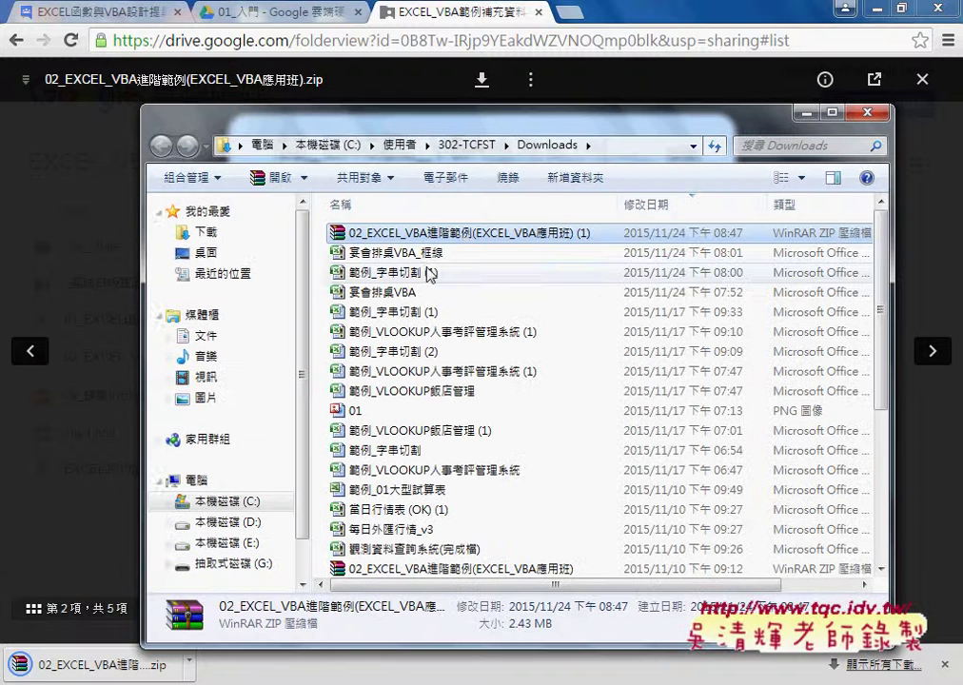
Step: Extract the zip into its own folder and open its EXCEL_VBA範例 subfolder
{"action": "right_click", "coordinate": [463, 239]}
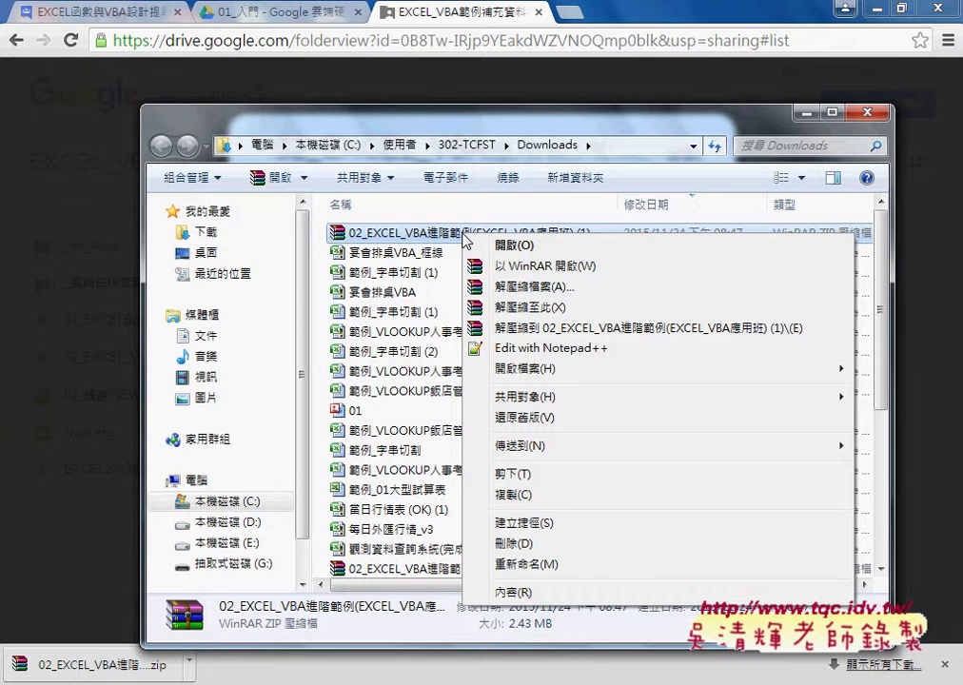
{"action": "left_click", "coordinate": [578, 329]}
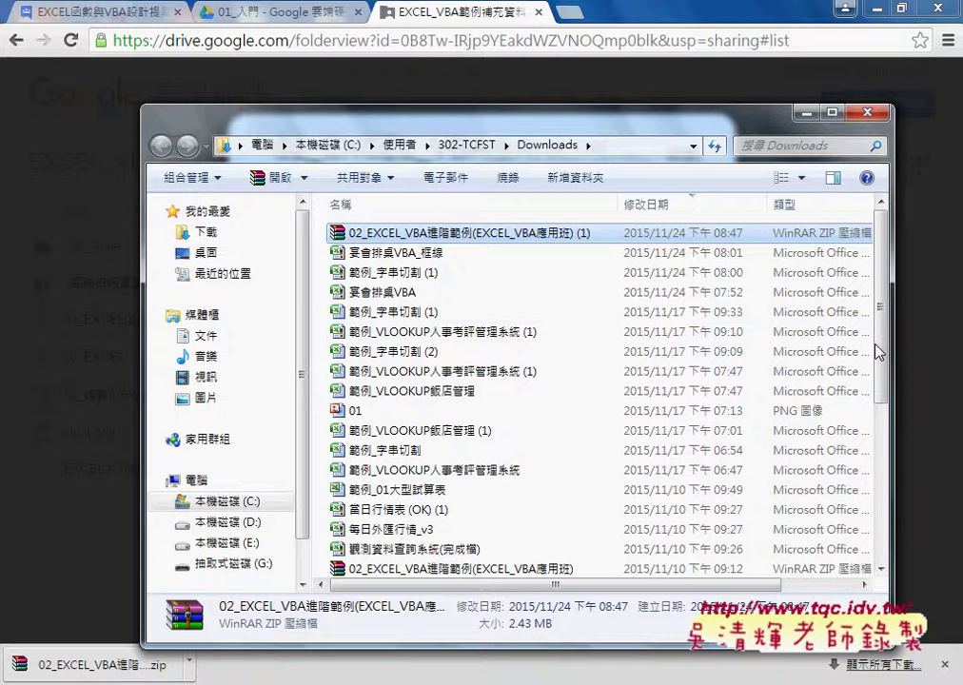
{"action": "mouse_move", "coordinate": [882, 335]}
{"action": "left_mouse_down"}
{"action": "mouse_move", "coordinate": [881, 395]}
{"action": "mouse_move", "coordinate": [767, 495]}
{"action": "left_mouse_up"}
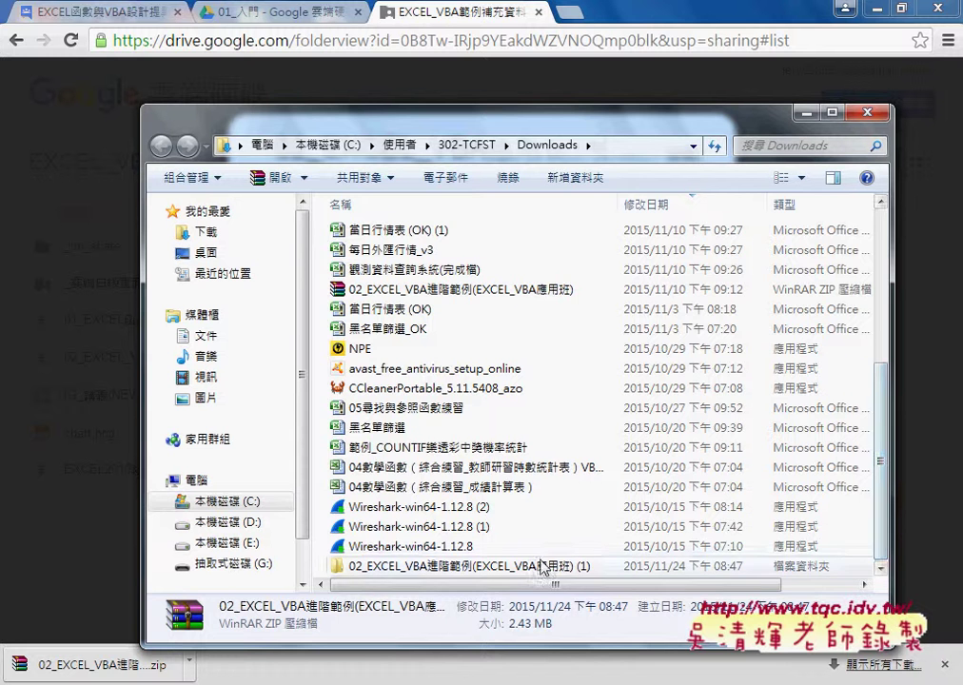
{"action": "double_click", "coordinate": [540, 569]}
{"action": "double_click", "coordinate": [405, 238]}
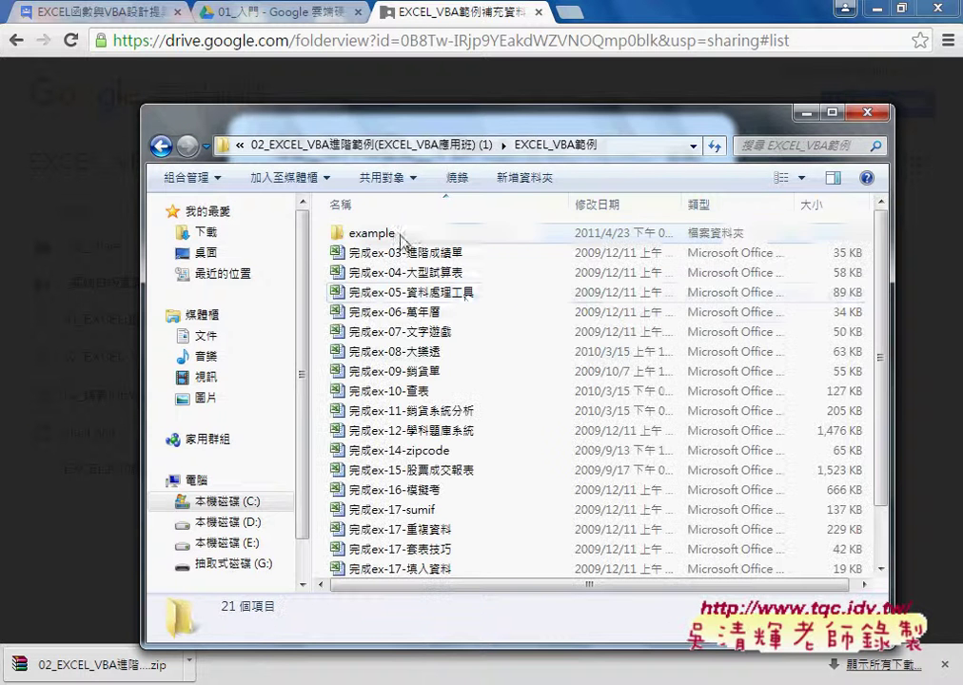
Step: Pick the 完成ex-04-大型試算表 workbook and minimize the browser and file windows
{"action": "left_click", "coordinate": [438, 276]}
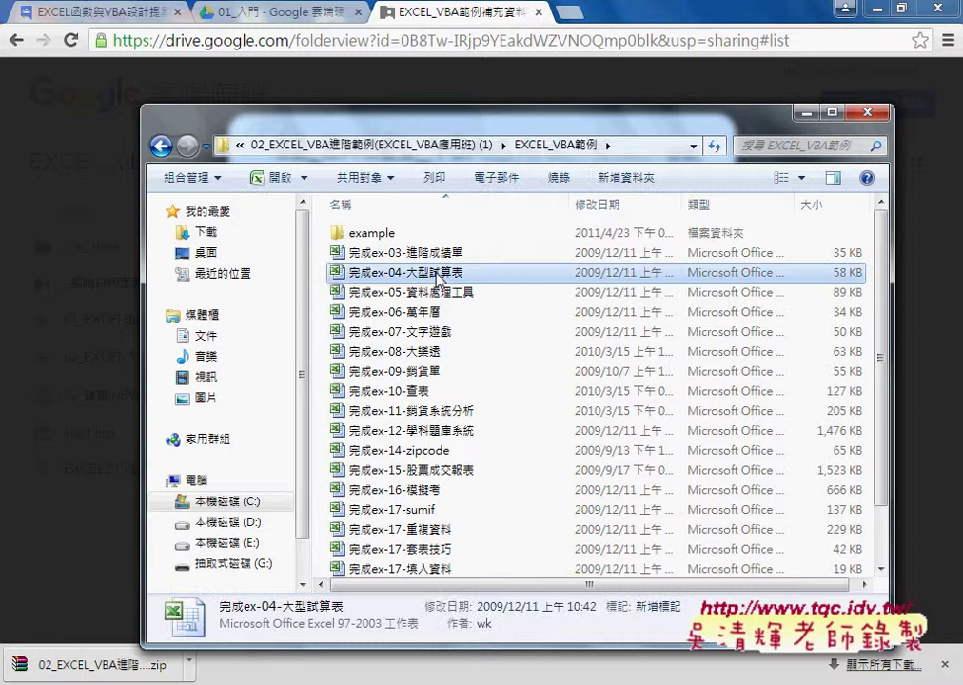
{"action": "left_click", "coordinate": [842, 8]}
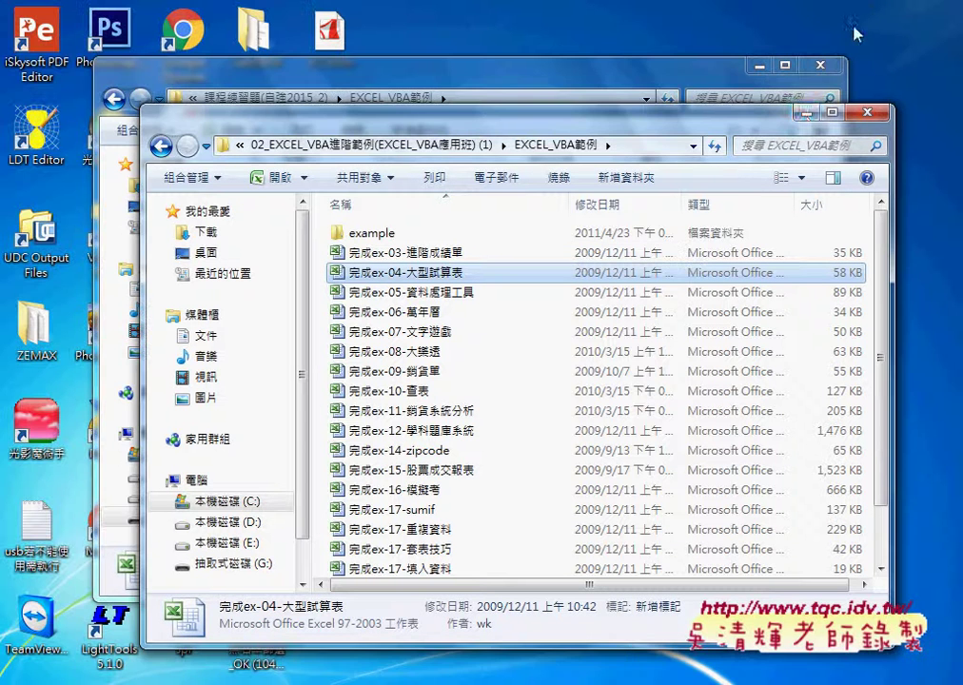
{"action": "left_click", "coordinate": [806, 114]}
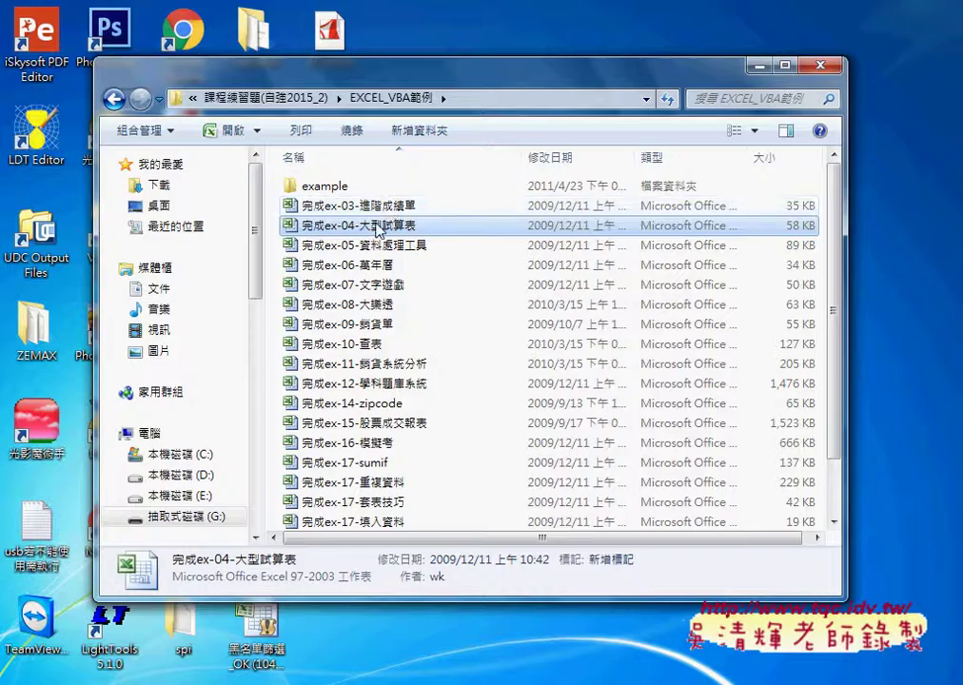
{"action": "left_click", "coordinate": [582, 76]}
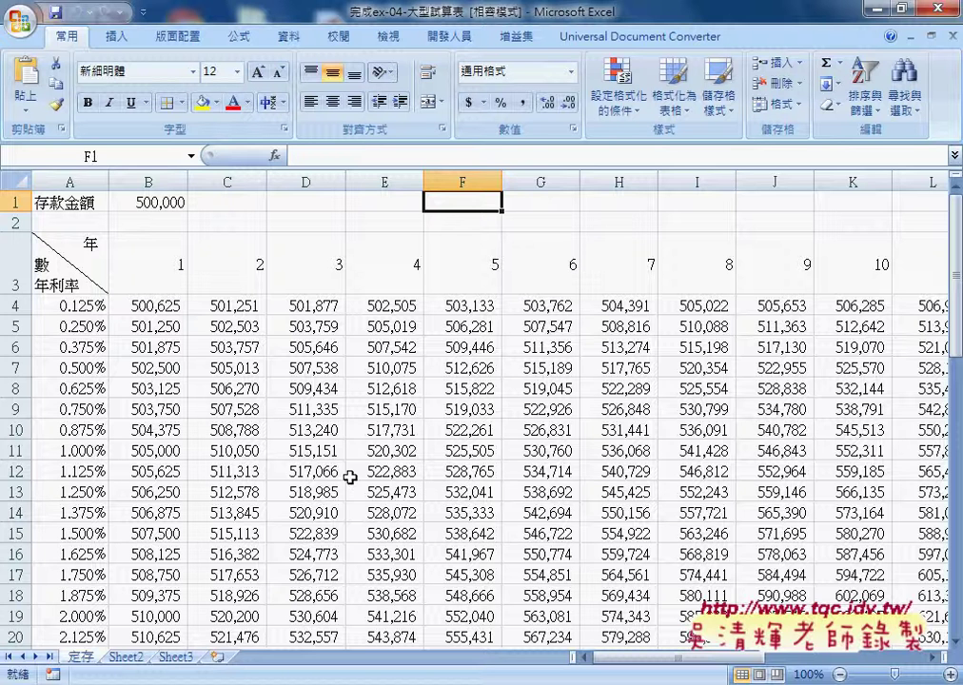
Step: Select B4 and pen-mark the $ references, especially $B$1, in =$B$1*(1+$A4)^B$3
{"action": "left_click", "coordinate": [154, 310]}
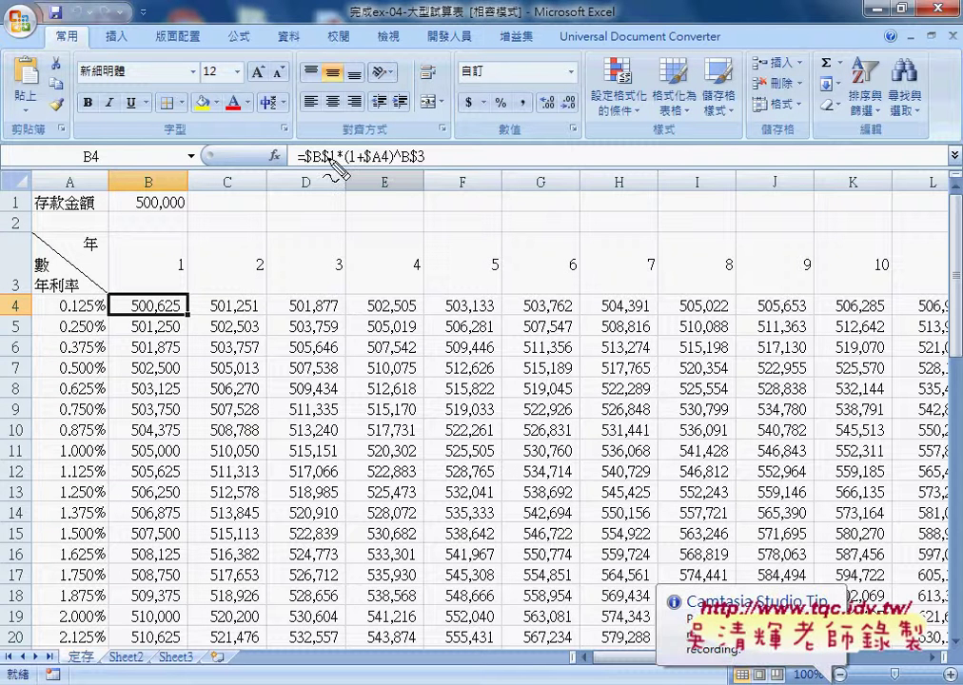
{"action": "left_click_drag", "start_coordinate": [303, 164], "coordinate": [424, 166]}
{"action": "left_click_drag", "start_coordinate": [308, 167], "coordinate": [342, 169]}
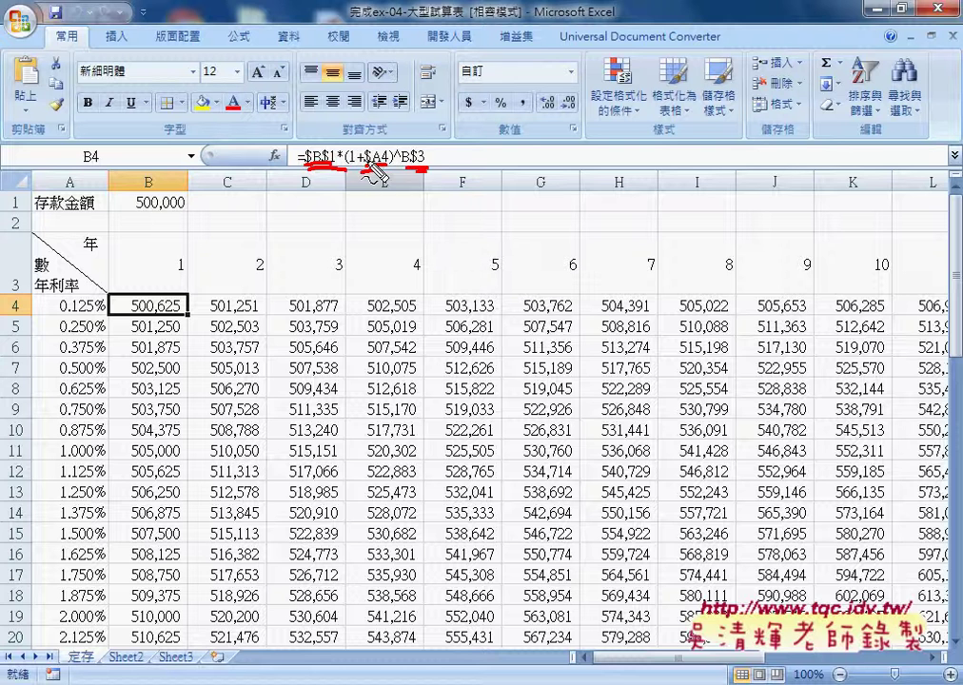
Step: Insert a new worksheet and name it 九九乘法表
{"action": "left_click", "coordinate": [219, 658]}
{"action": "double_click", "coordinate": [228, 656]}
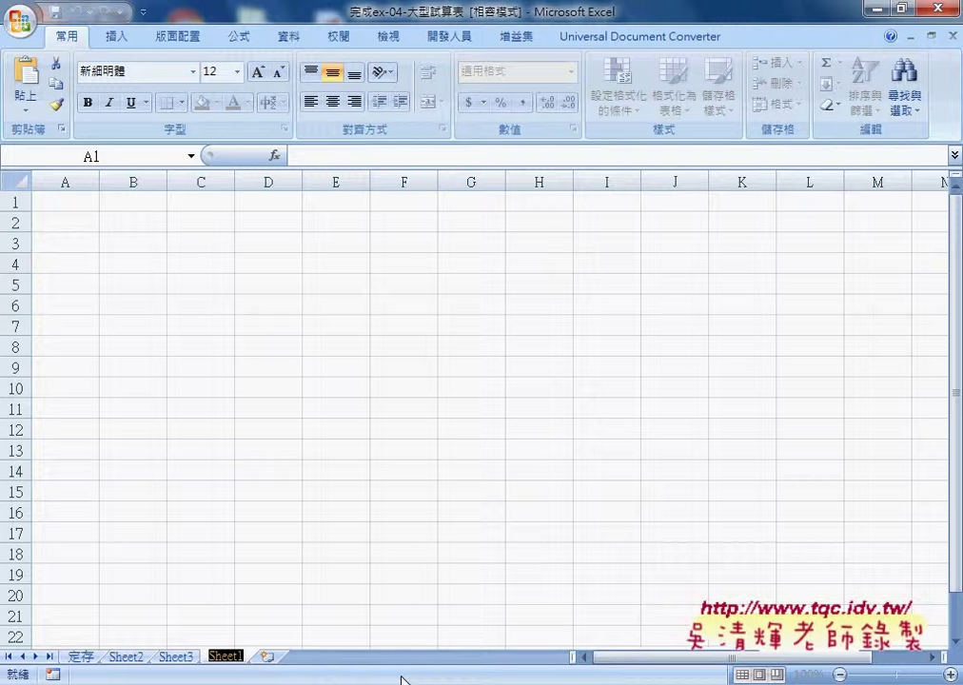
{"action": "type", "text": "ㄐㄧㄡ"}
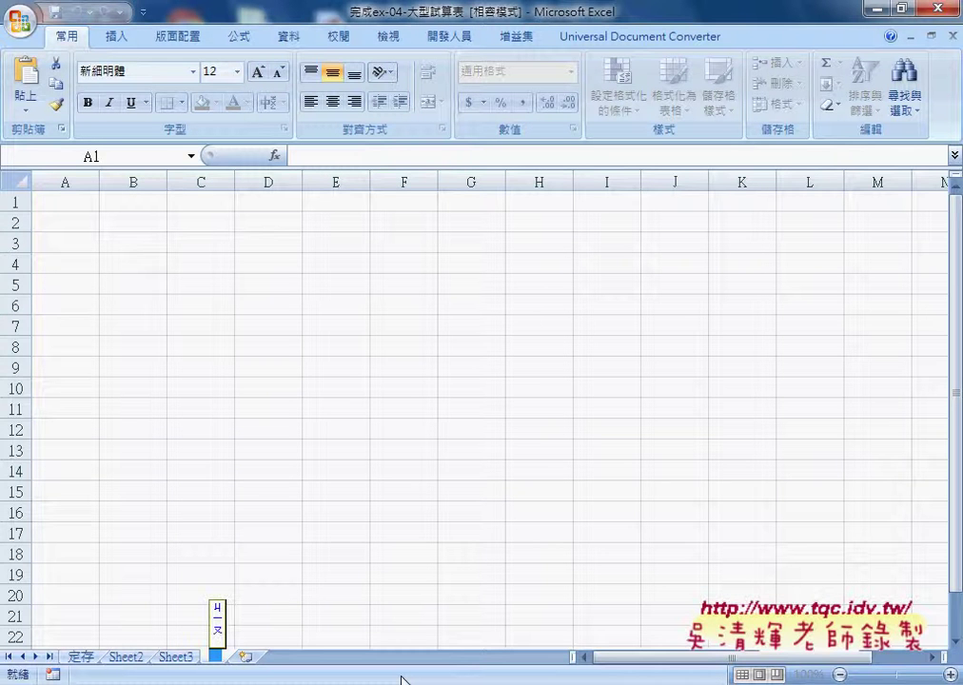
{"action": "type", "text": "九九乘"}
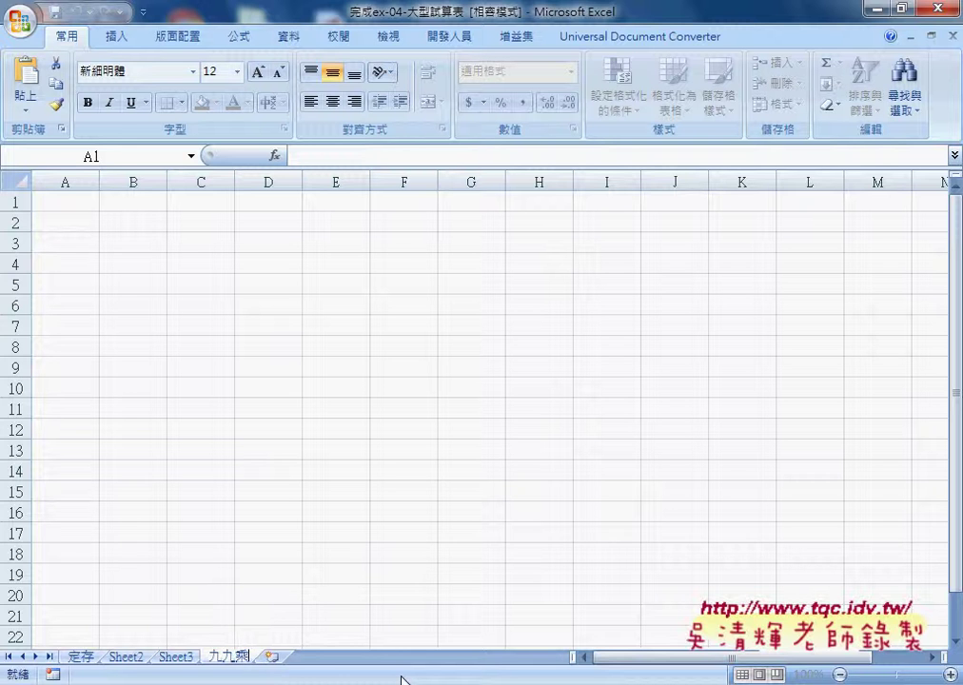
{"action": "type", "text": "法比"}
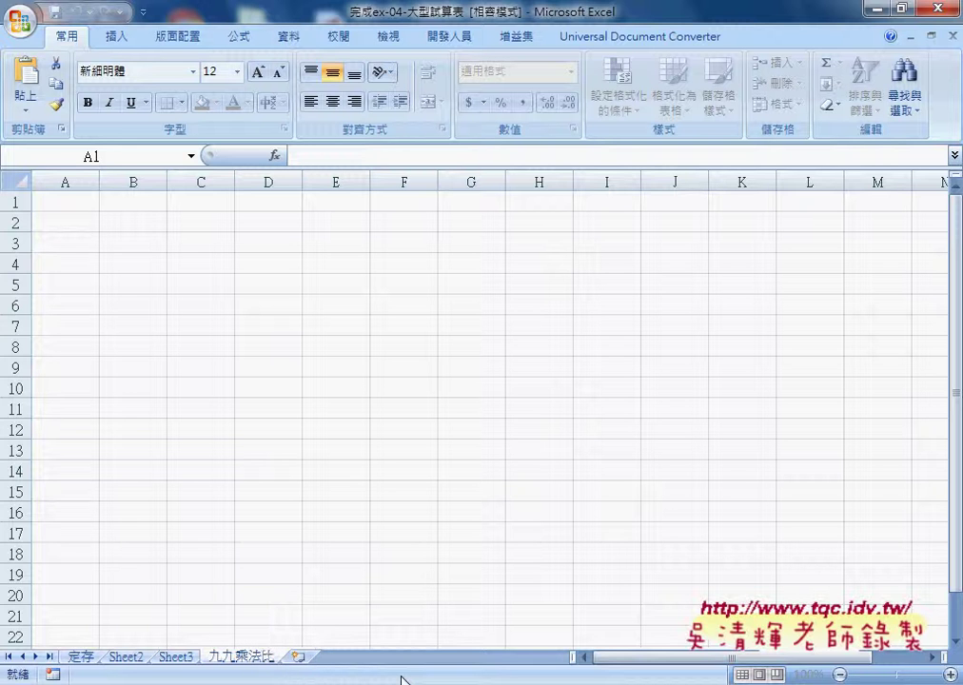
{"action": "type", "text": "ㄧ表"}
{"action": "key", "text": "Return"}
Step: Fill 1–9 across B1:J1 and 1–9 down A2:A10
{"action": "left_click", "coordinate": [148, 203]}
{"action": "type", "text": "1"}
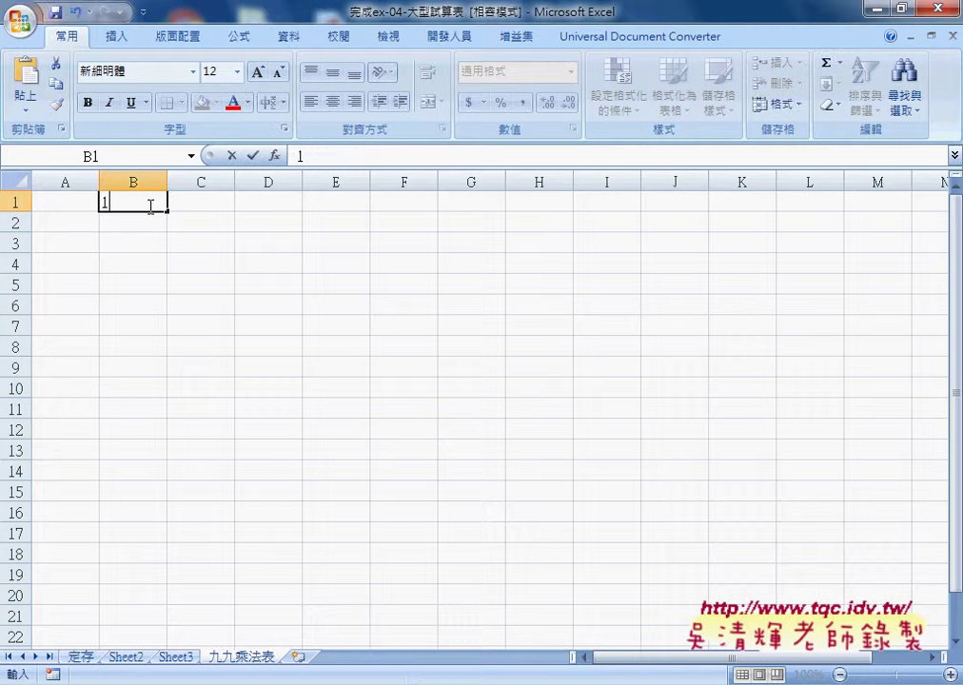
{"action": "mouse_move", "coordinate": [166, 210]}
{"action": "left_mouse_down"}
{"action": "mouse_move", "coordinate": [561, 222]}
{"action": "mouse_move", "coordinate": [692, 215]}
{"action": "left_mouse_up"}
{"action": "left_click", "coordinate": [78, 221]}
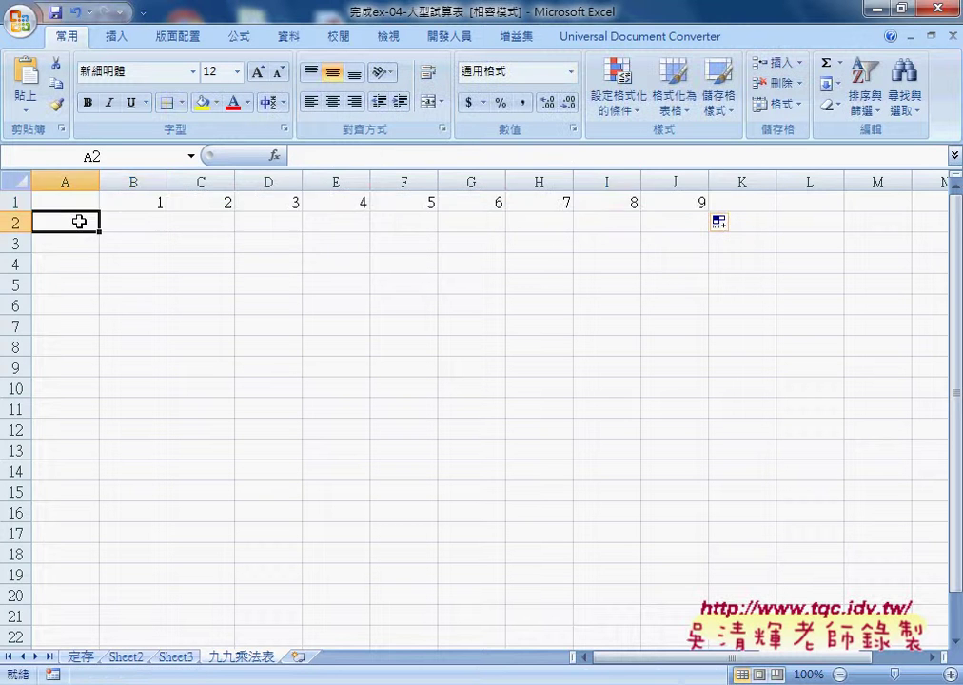
{"action": "type", "text": "1"}
{"action": "left_click_drag", "start_coordinate": [100, 232], "coordinate": [104, 399]}
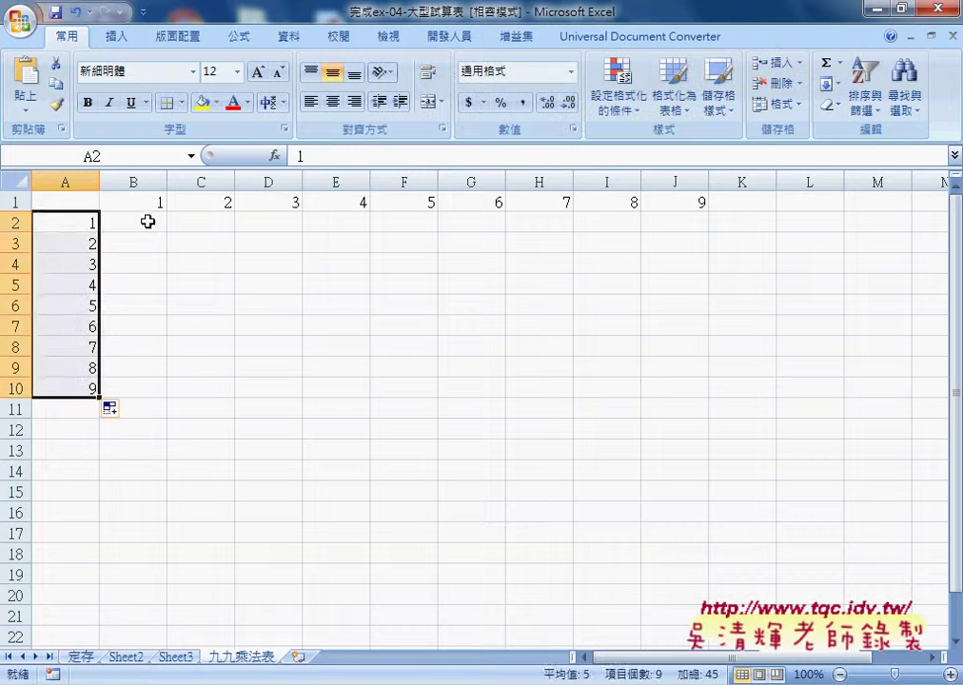
{"action": "left_click", "coordinate": [146, 218]}
Step: Enter the first part of B2's formula, =B1&"X"&A2&"=", accepting Excel's correction
{"action": "left_click", "coordinate": [326, 155]}
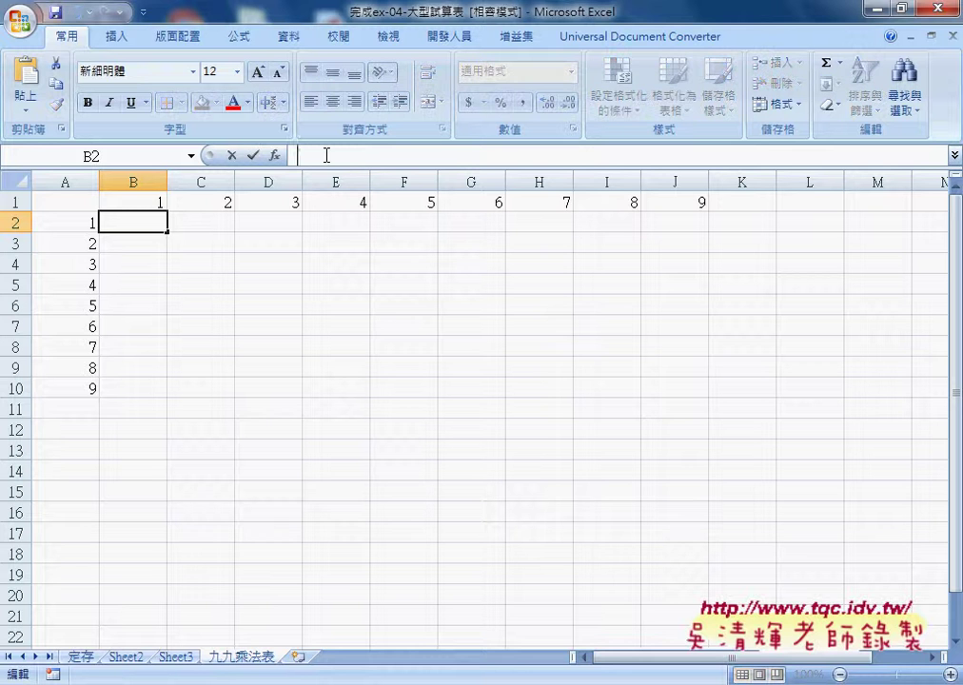
{"action": "type", "text": "-"}
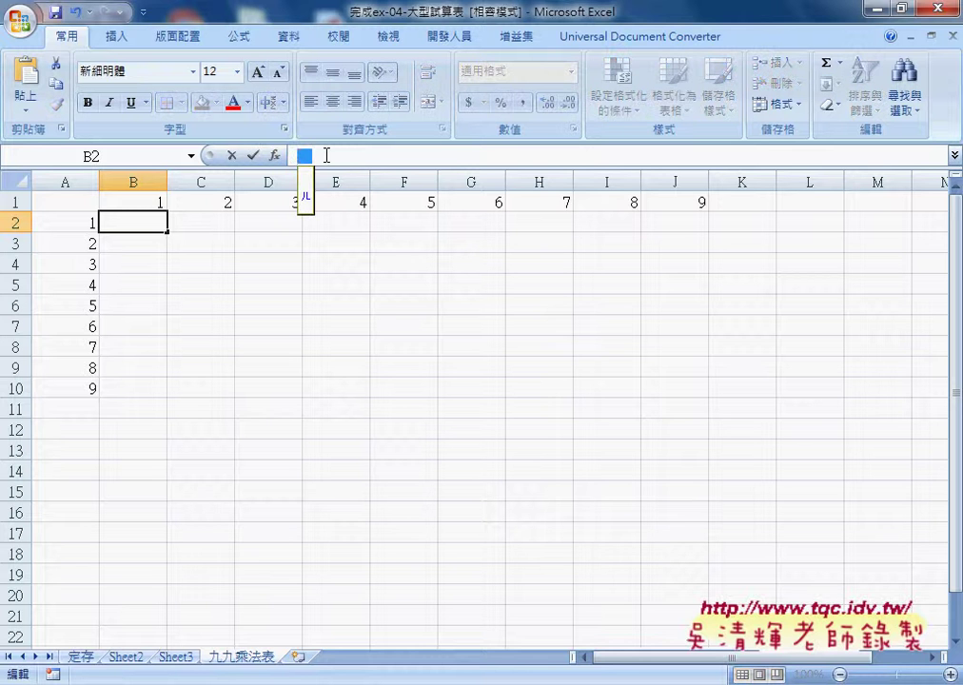
{"action": "type", "text": "="}
{"action": "left_click", "coordinate": [149, 199]}
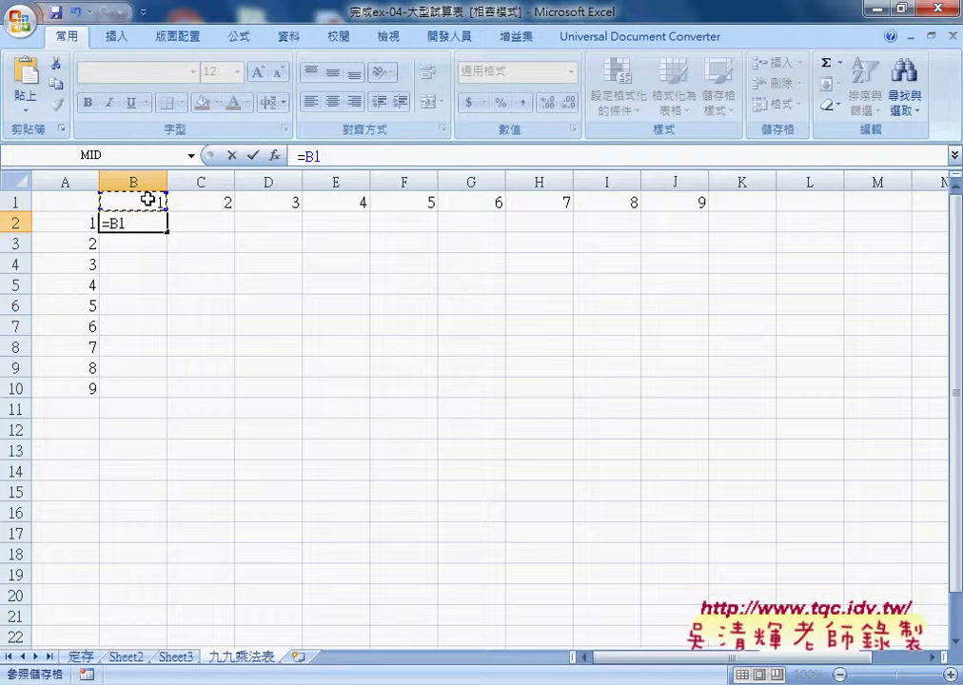
{"action": "type", "text": "&\""}
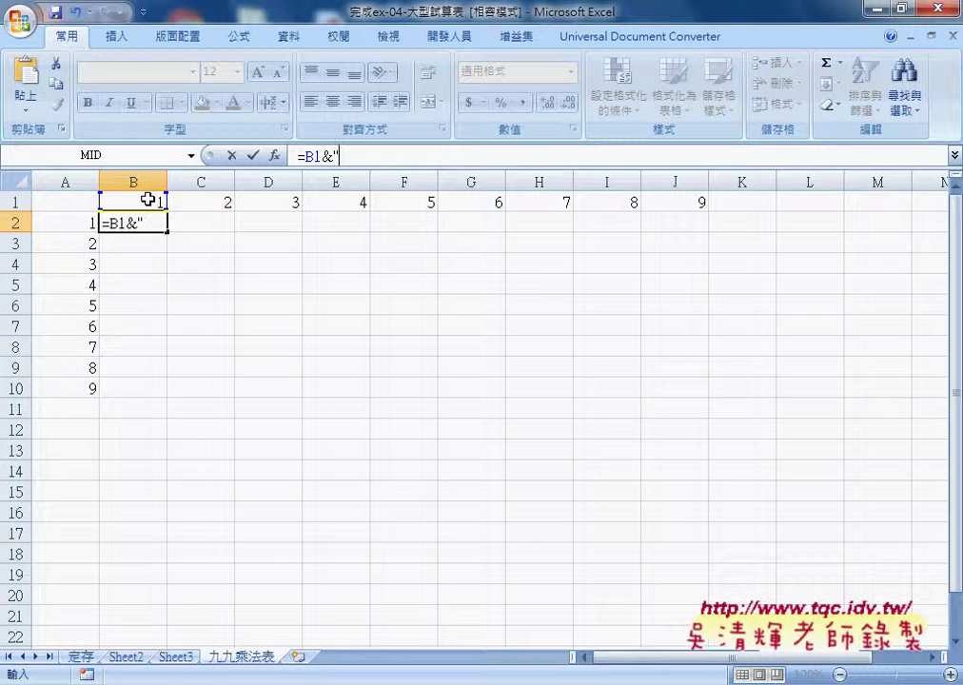
{"action": "type", "text": "X"}
{"action": "type", "text": "\""}
{"action": "type", "text": "&"}
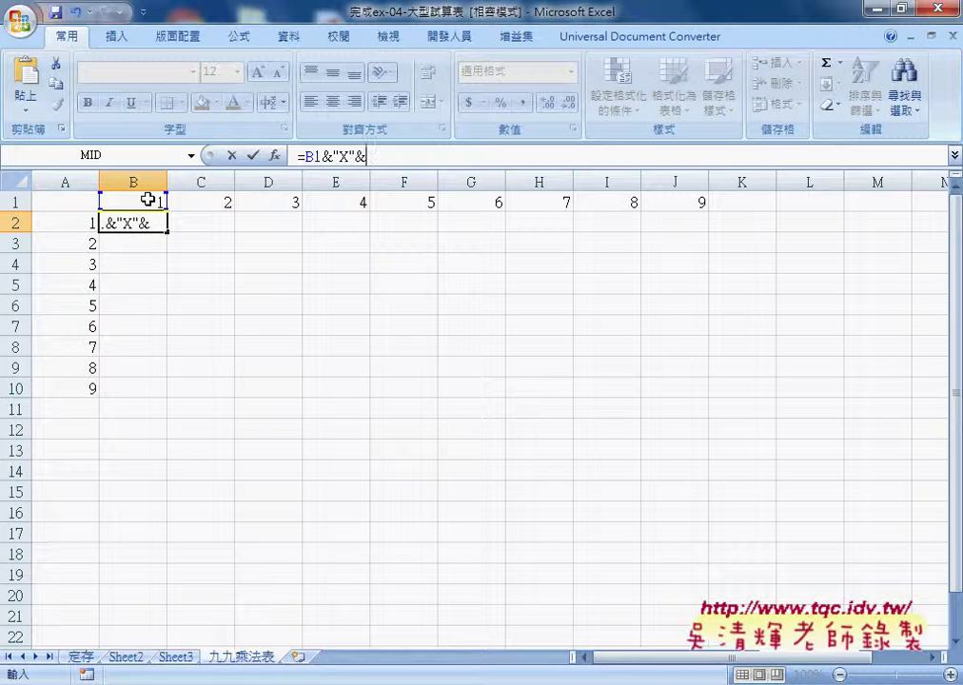
{"action": "left_click", "coordinate": [71, 224]}
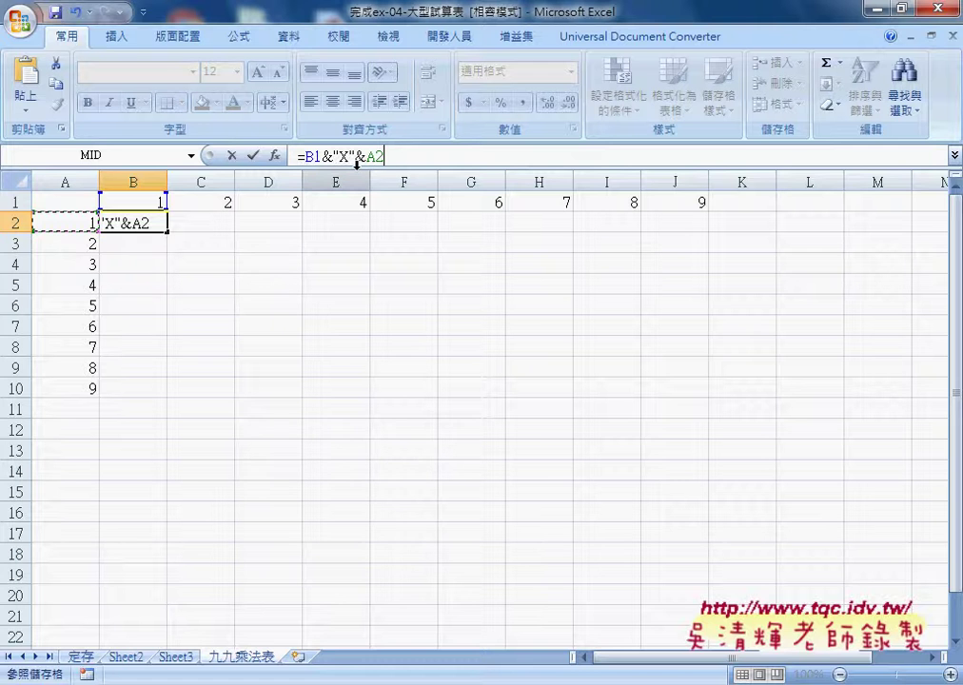
{"action": "type", "text": "&"}
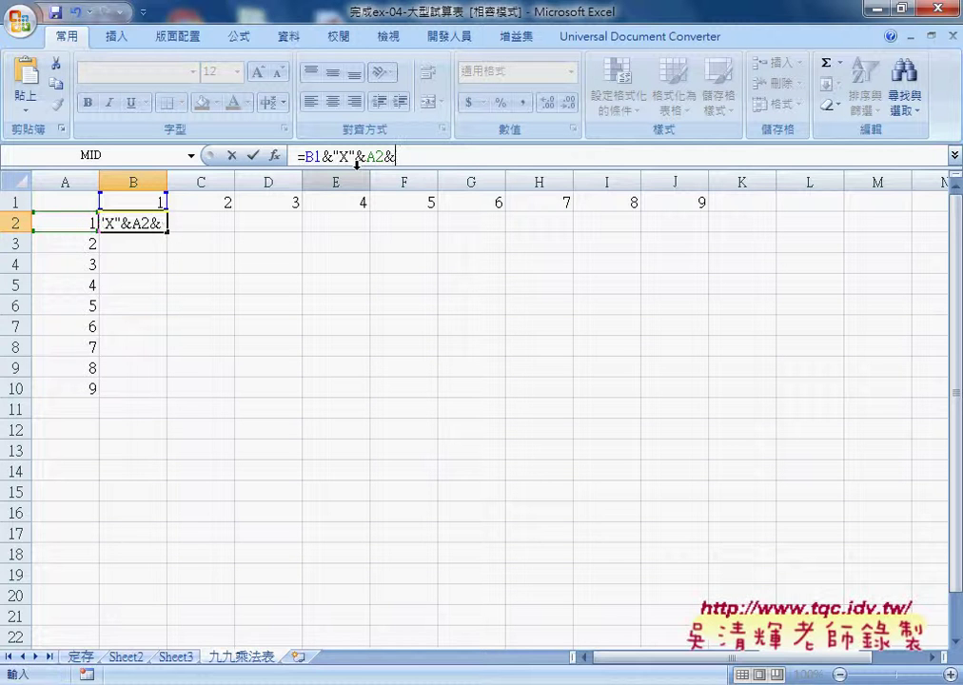
{"action": "type", "text": "="}
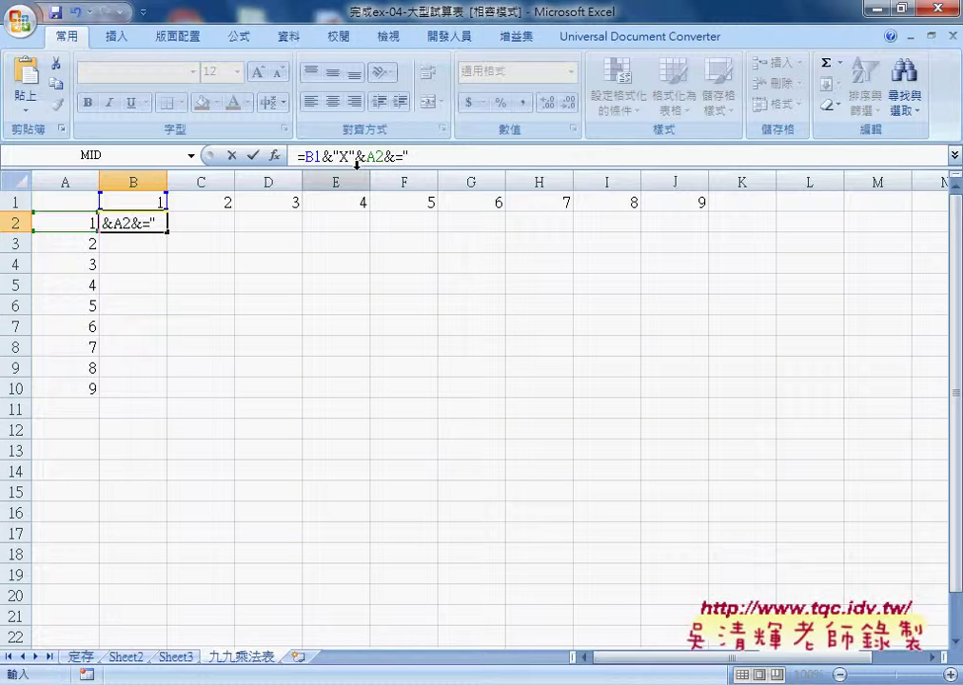
{"action": "key", "text": "Return"}
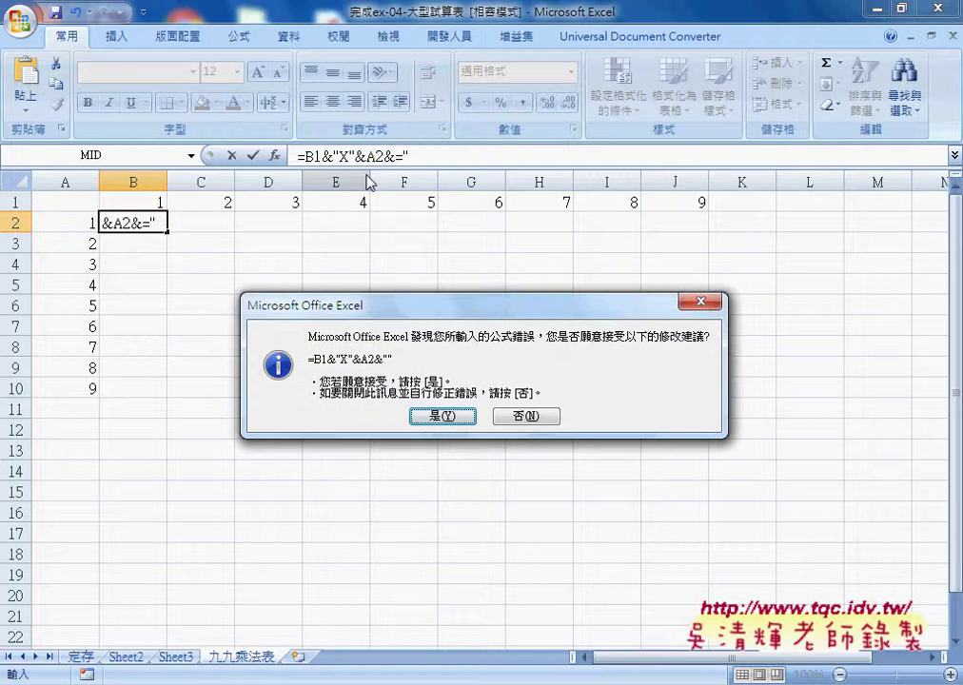
{"action": "left_click", "coordinate": [454, 417]}
{"action": "left_click", "coordinate": [120, 221]}
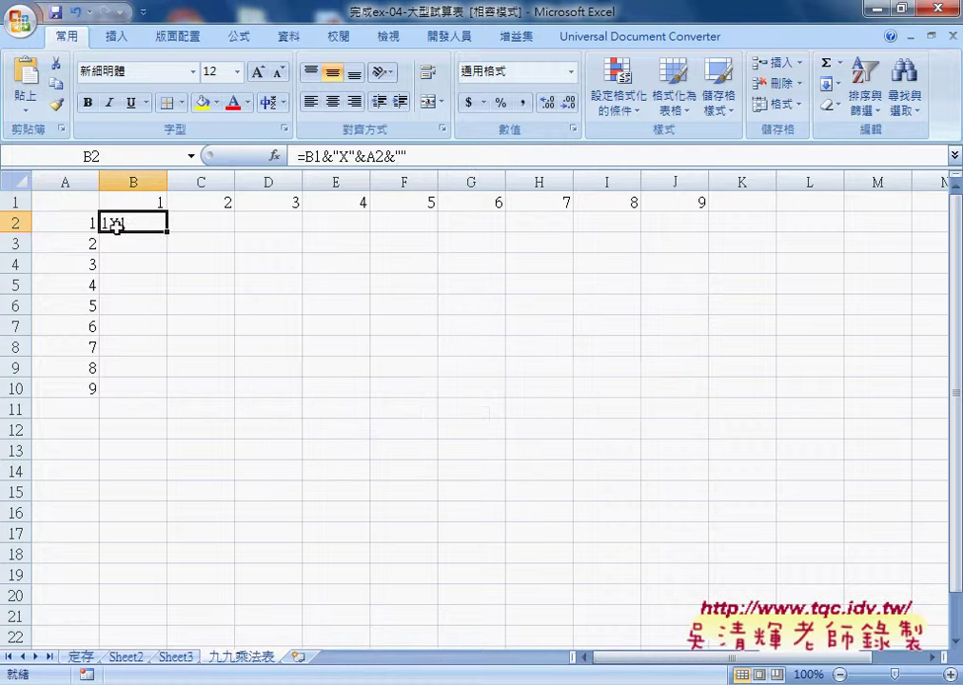
Step: Append &B1*A2 so B2 holds =B1&"X"&A2&"="&B1*A2, showing 1X1=1
{"action": "left_click", "coordinate": [403, 155]}
{"action": "type", "text": "="}
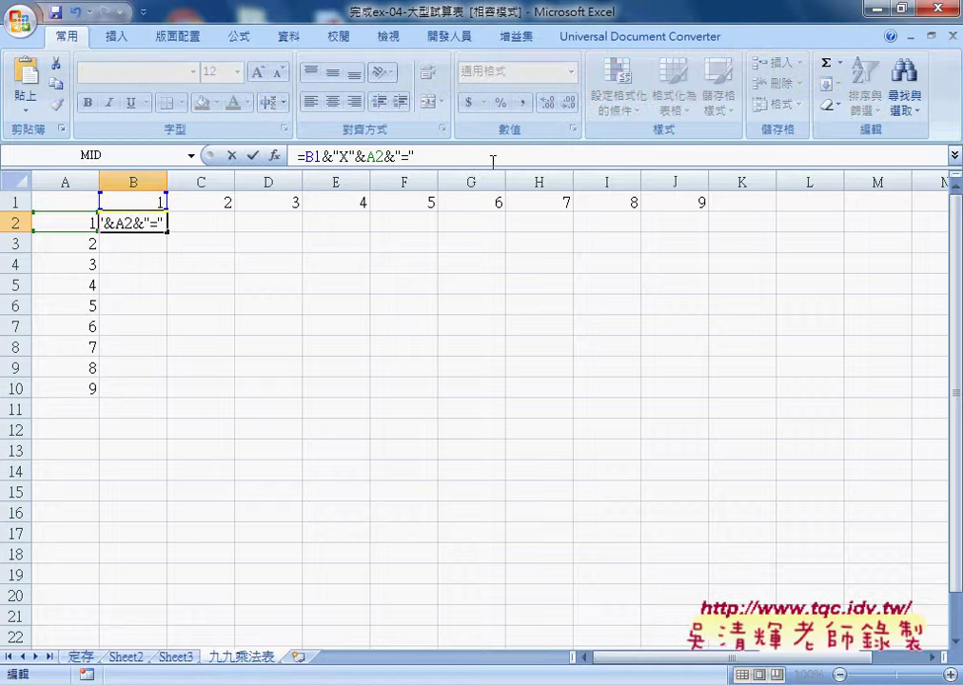
{"action": "key", "text": "Right"}
{"action": "type", "text": "&"}
{"action": "left_click", "coordinate": [140, 202]}
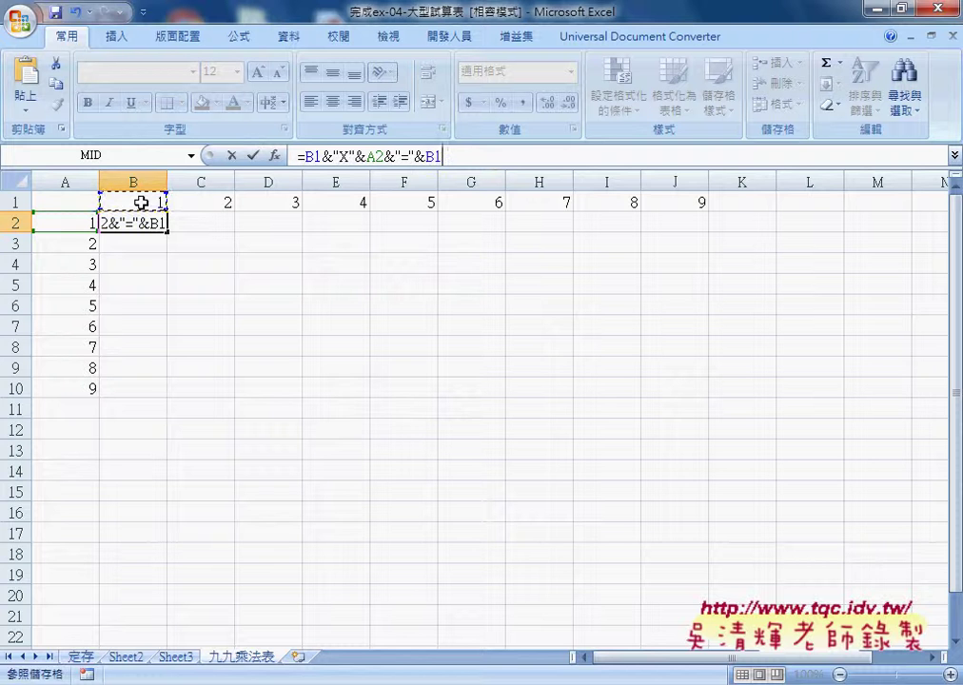
{"action": "type", "text": "*"}
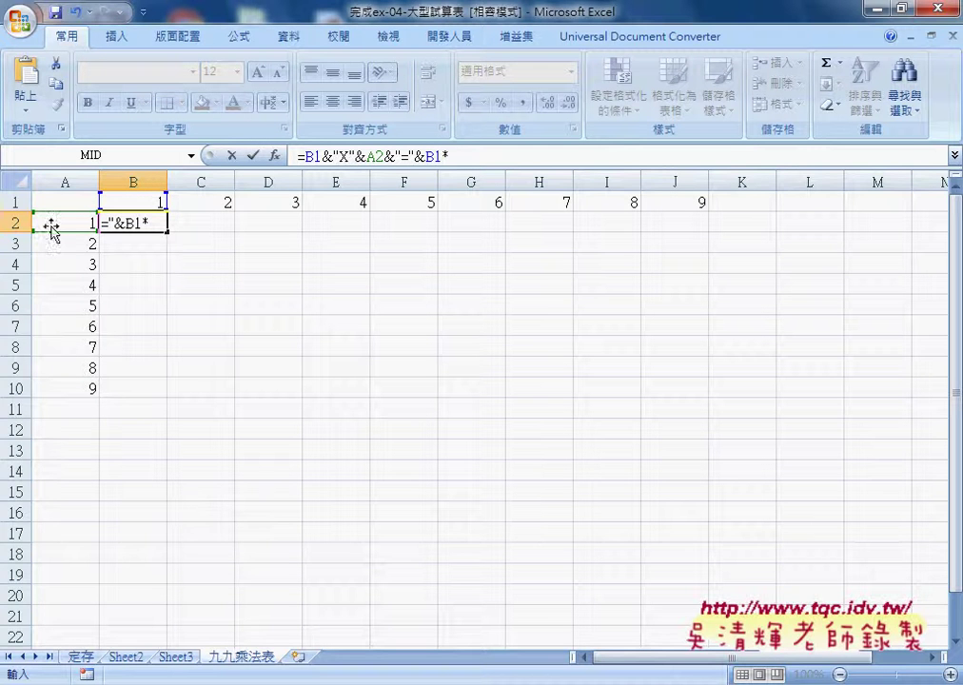
{"action": "left_click", "coordinate": [66, 221]}
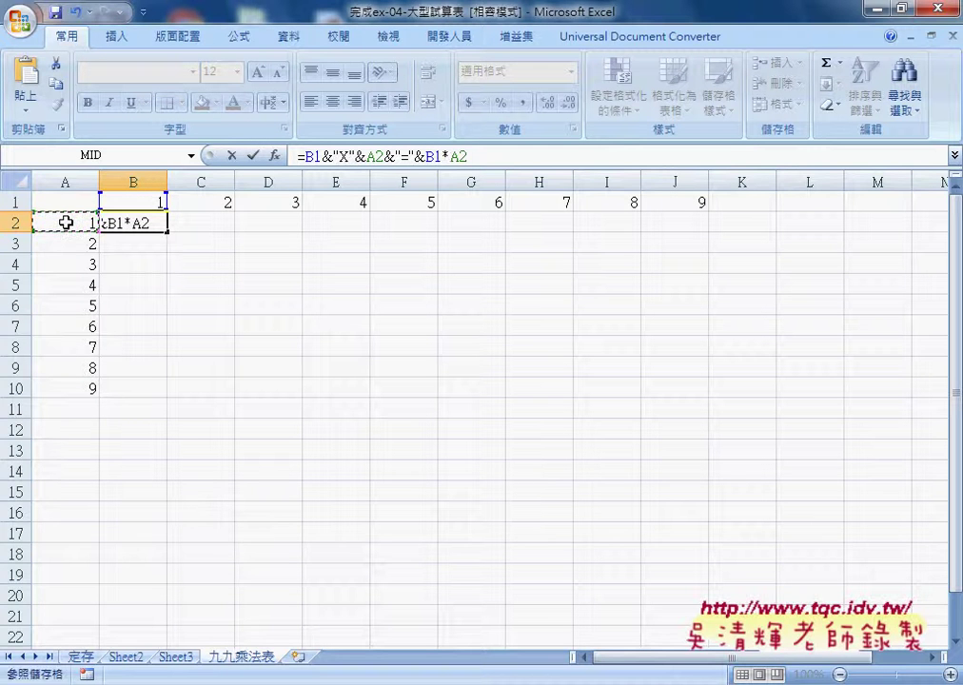
{"action": "left_click", "coordinate": [253, 155]}
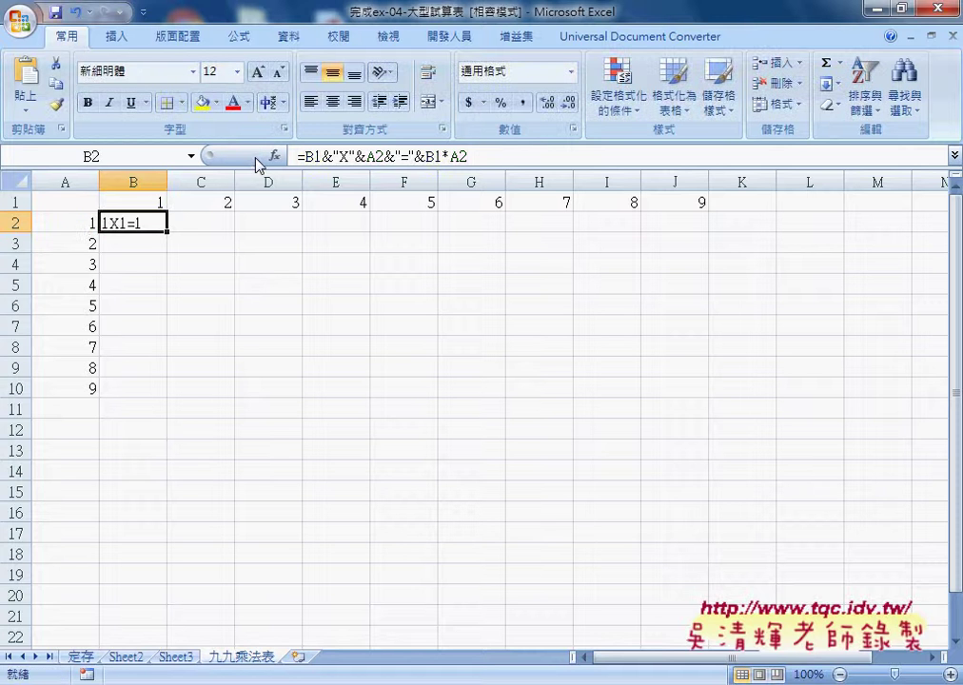
Step: Apply Center alignment from the Home tab to cell B2
{"action": "left_click", "coordinate": [332, 101]}
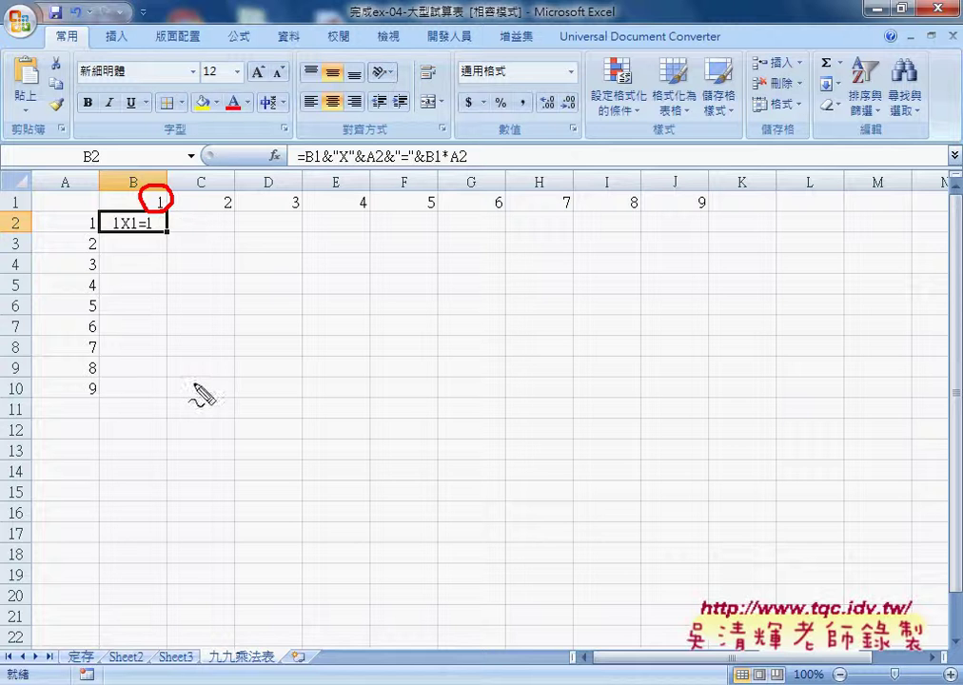
{"action": "left_click_drag", "start_coordinate": [173, 384], "coordinate": [276, 383]}
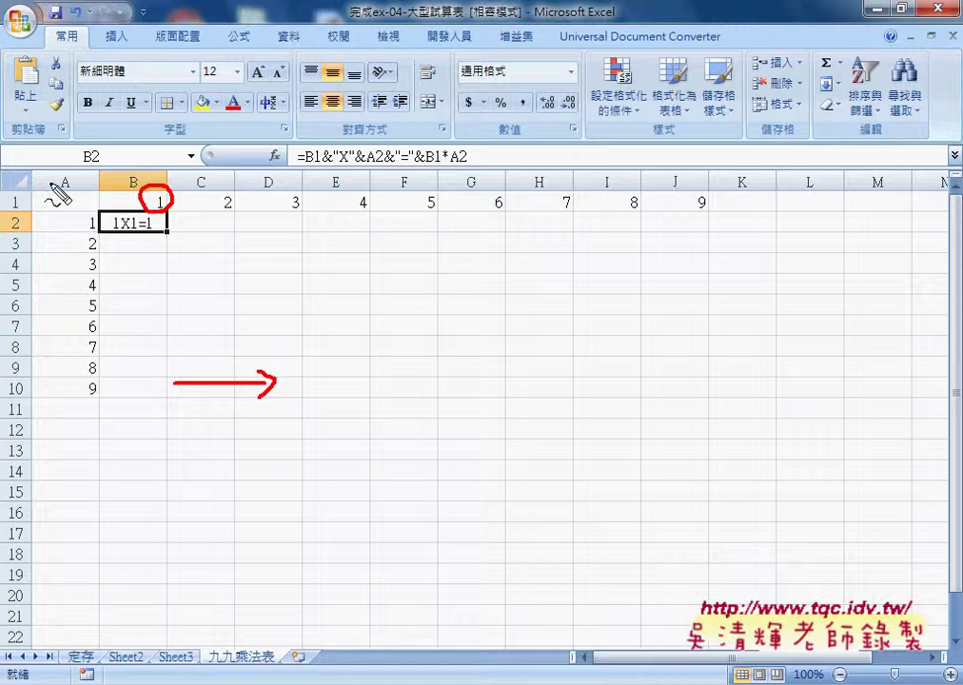
{"action": "mouse_move", "coordinate": [50, 176]}
{"action": "left_mouse_down"}
{"action": "mouse_move", "coordinate": [68, 182]}
{"action": "mouse_move", "coordinate": [57, 173]}
{"action": "left_mouse_up"}
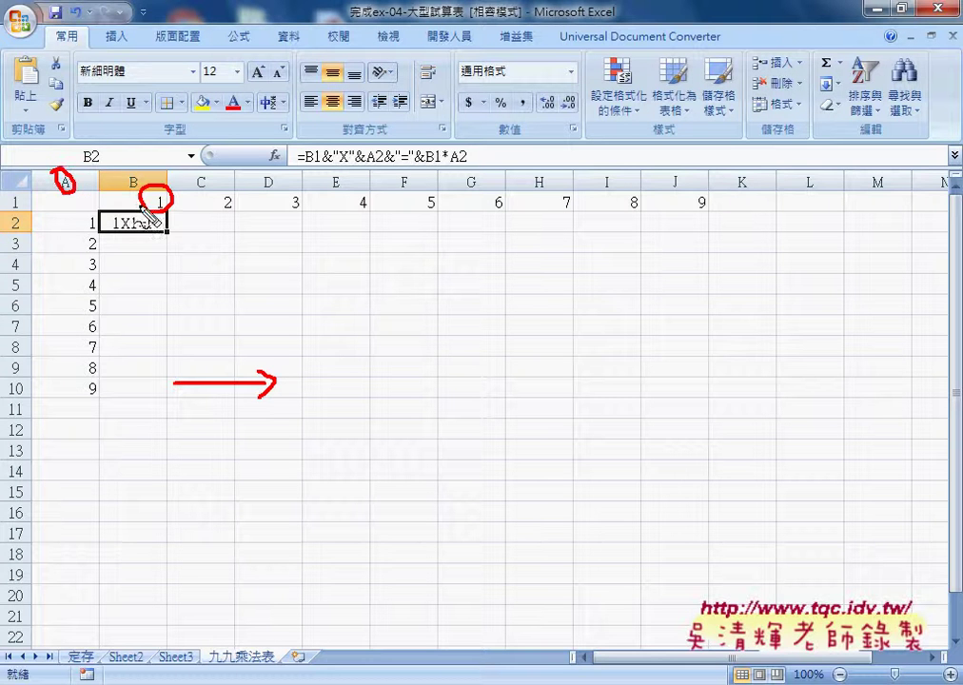
{"action": "mouse_move", "coordinate": [26, 193]}
{"action": "left_mouse_down"}
{"action": "mouse_move", "coordinate": [28, 211]}
{"action": "mouse_move", "coordinate": [124, 202]}
{"action": "mouse_move", "coordinate": [65, 249]}
{"action": "mouse_move", "coordinate": [73, 232]}
{"action": "left_mouse_up"}
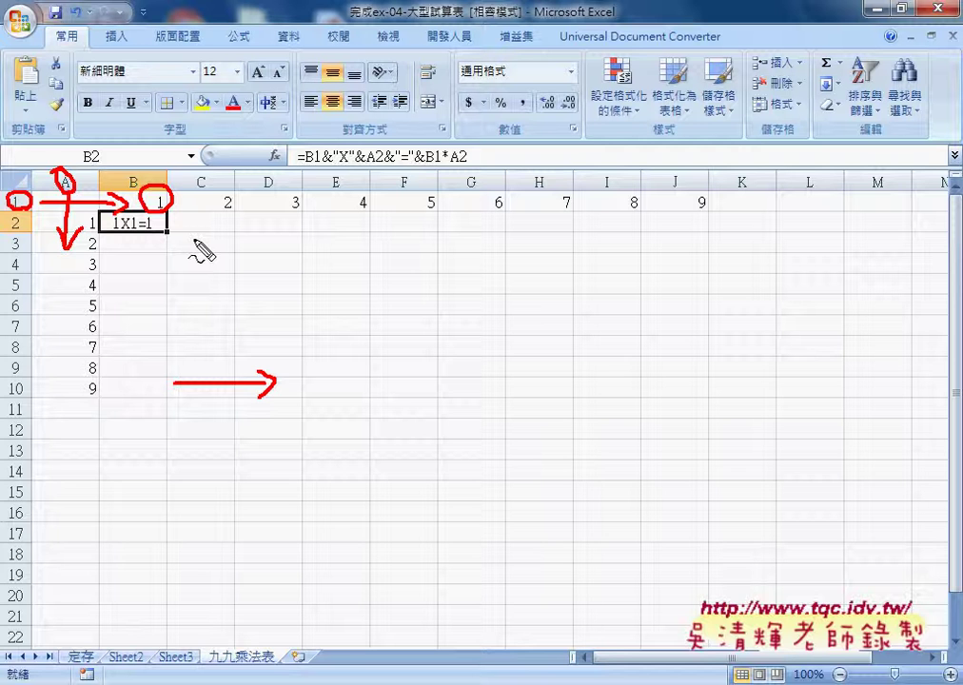
{"action": "key", "text": "Escape"}
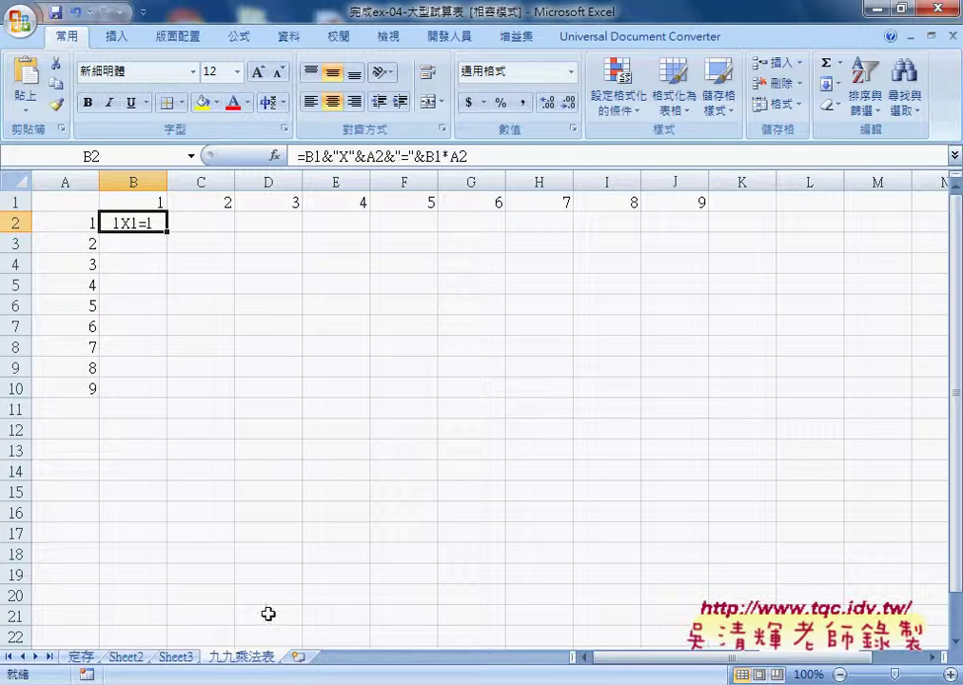
Step: Copy the 九九乘法表 sheet and name the copy 九九乘法表 (函數)
{"action": "left_click_drag", "start_coordinate": [258, 658], "coordinate": [363, 654]}
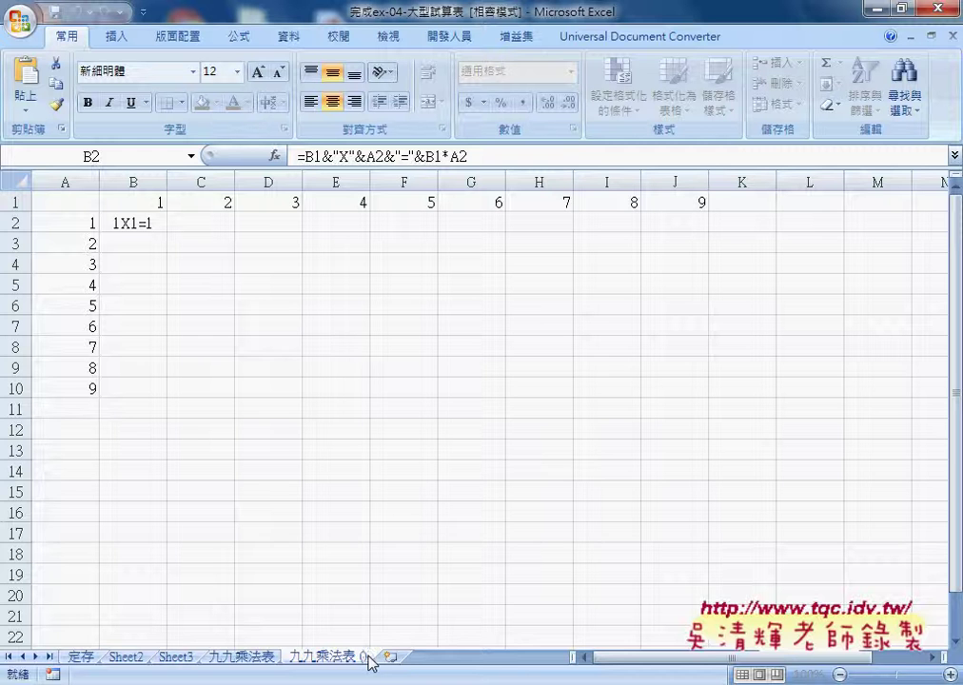
{"action": "double_click", "coordinate": [369, 658]}
{"action": "type", "text": "ㄏ"}
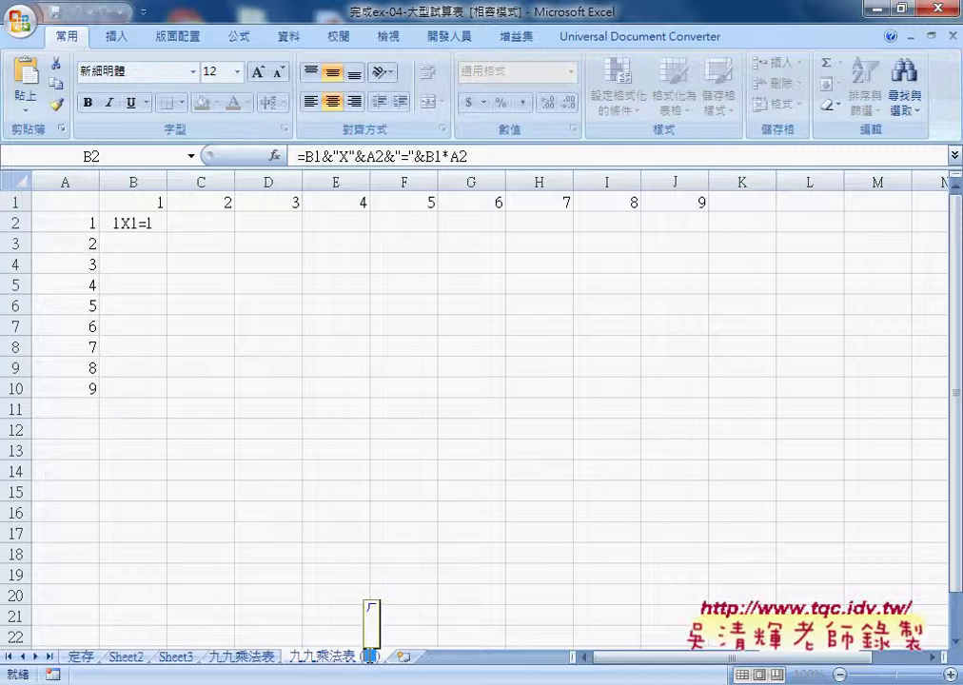
{"action": "type", "text": "劃"}
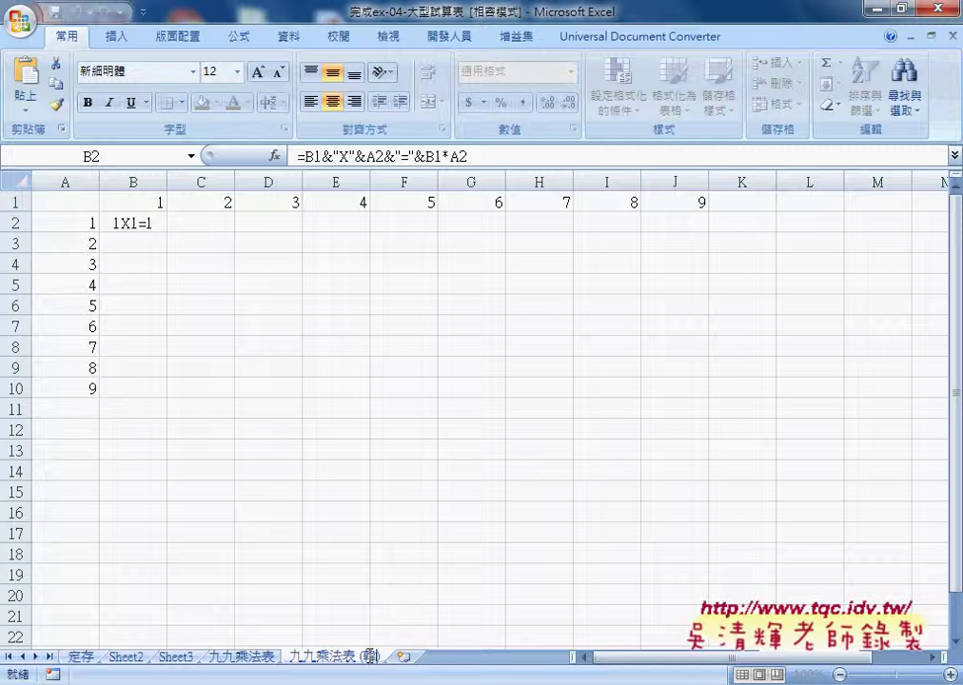
{"action": "type", "text": "製"}
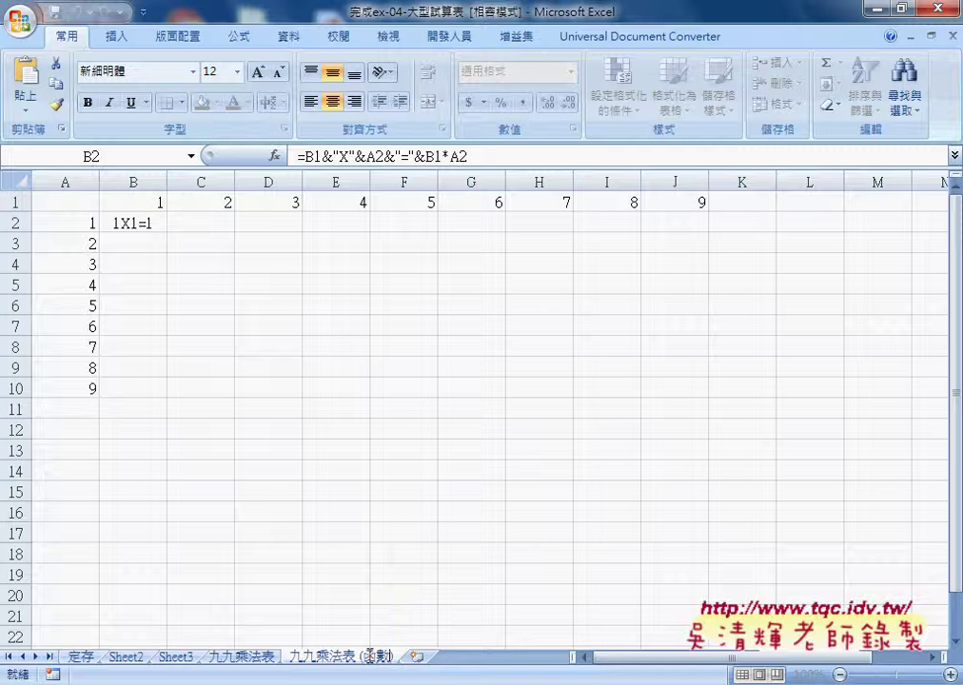
{"action": "left_click", "coordinate": [376, 637]}
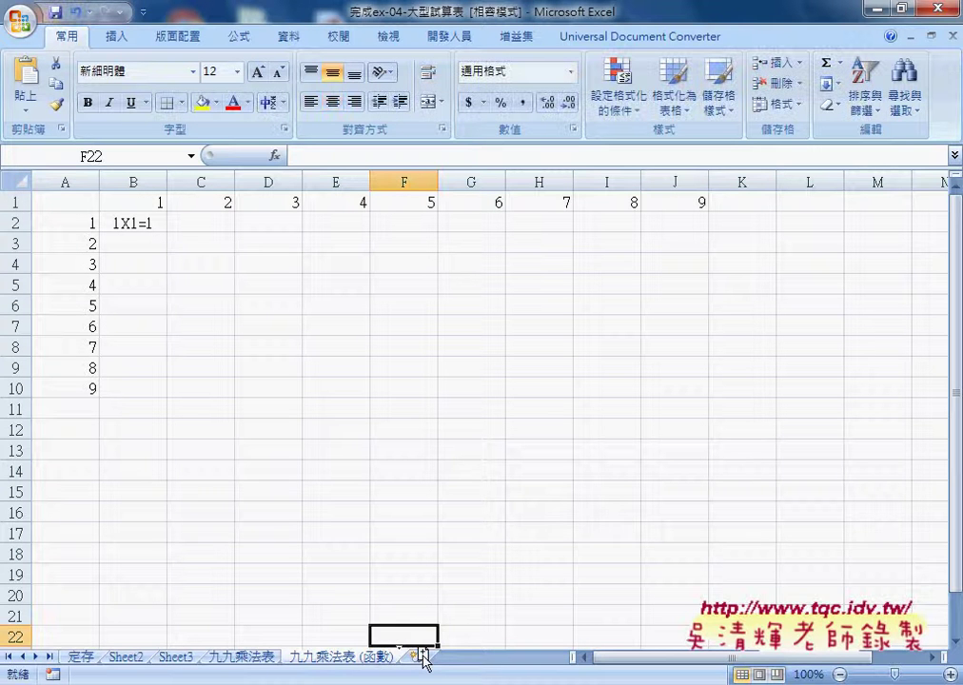
Step: Copy the 九九乘法表 (函數) sheet and rename the copy 九九乘法表 (VBA)
{"action": "left_click_drag", "start_coordinate": [422, 656], "coordinate": [422, 657]}
{"action": "double_click", "coordinate": [489, 656]}
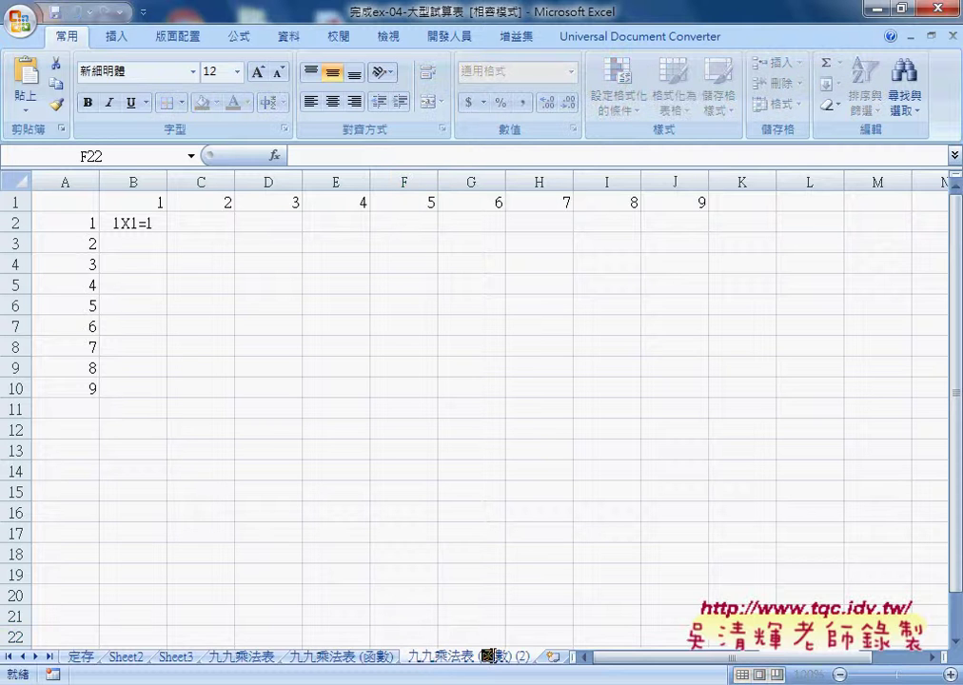
{"action": "left_click_drag", "start_coordinate": [482, 656], "coordinate": [526, 655]}
{"action": "type", "text": "(V"}
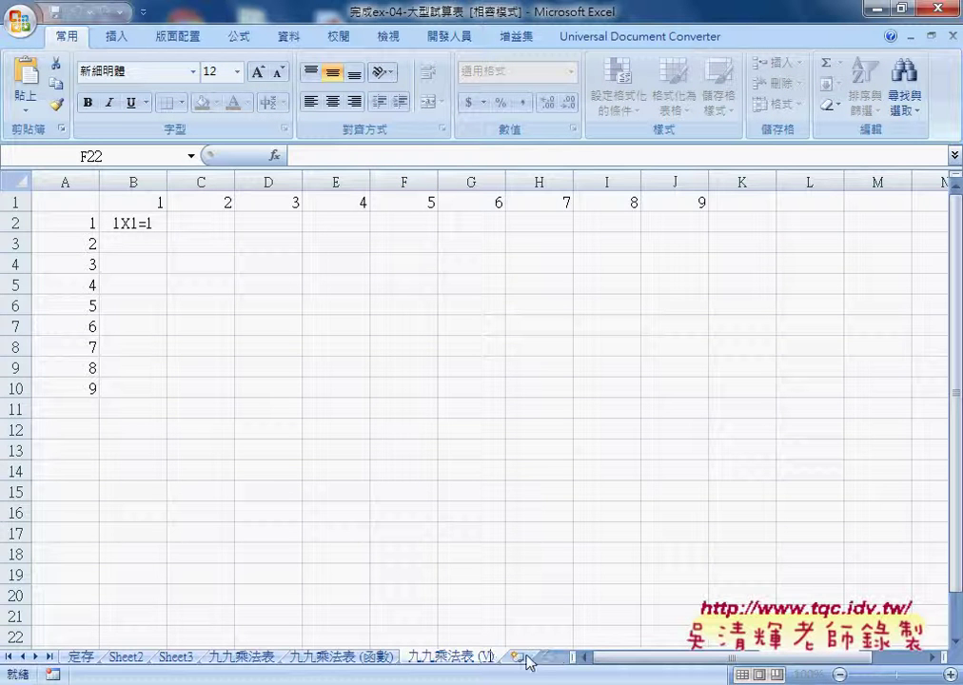
{"action": "type", "text": "B)A"}
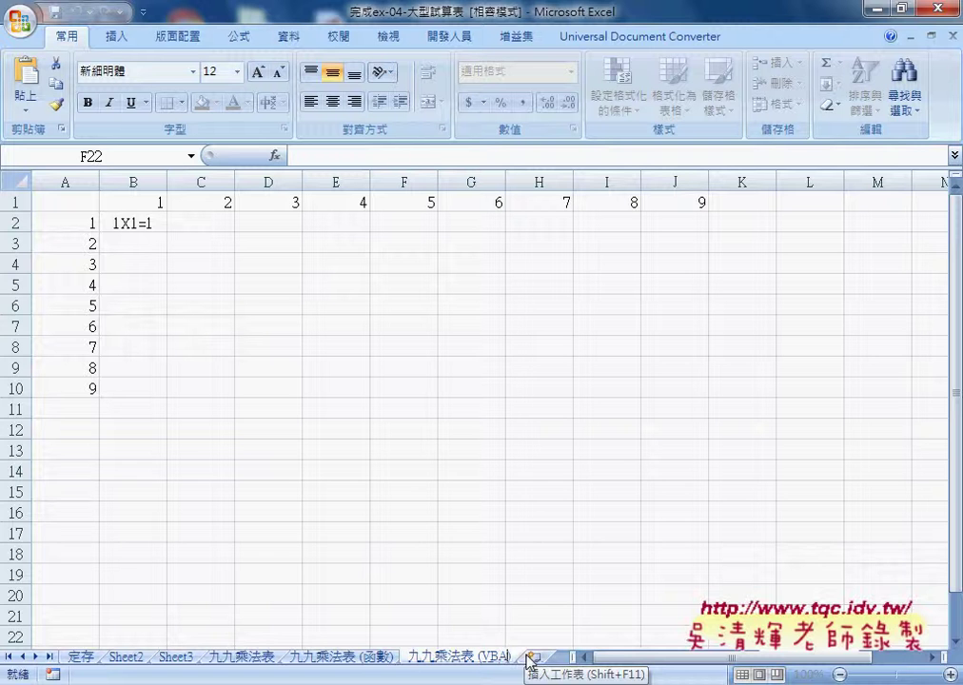
{"action": "key", "text": "Return"}
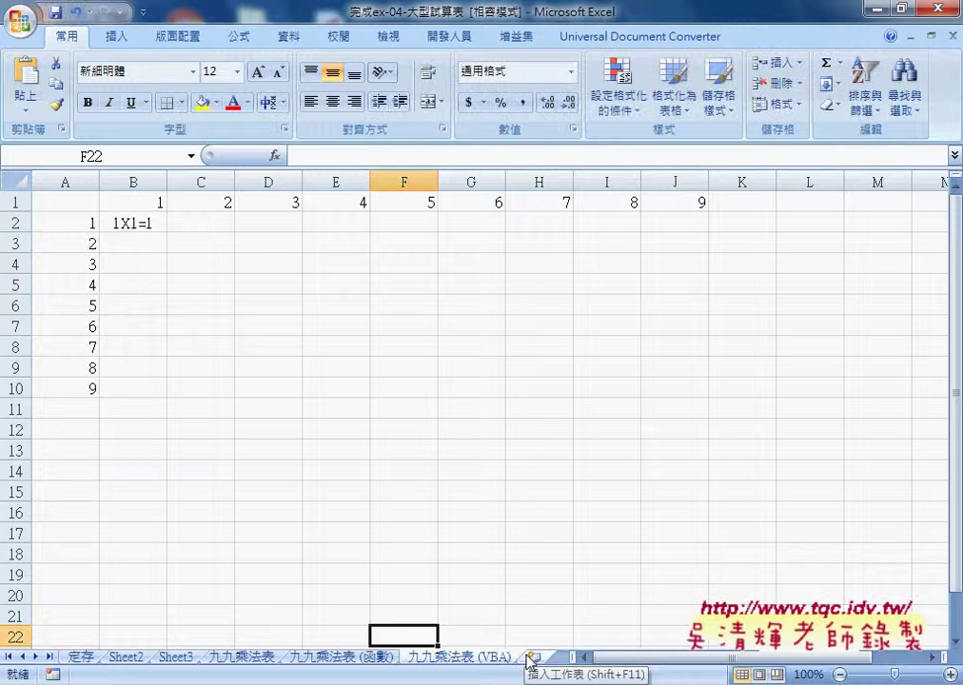
Step: Switch between the 九九乘法表, 九九乘法表 (函數) and 九九乘法表 (VBA) sheets to compare them
{"action": "left_click", "coordinate": [302, 658]}
{"action": "left_click", "coordinate": [428, 662]}
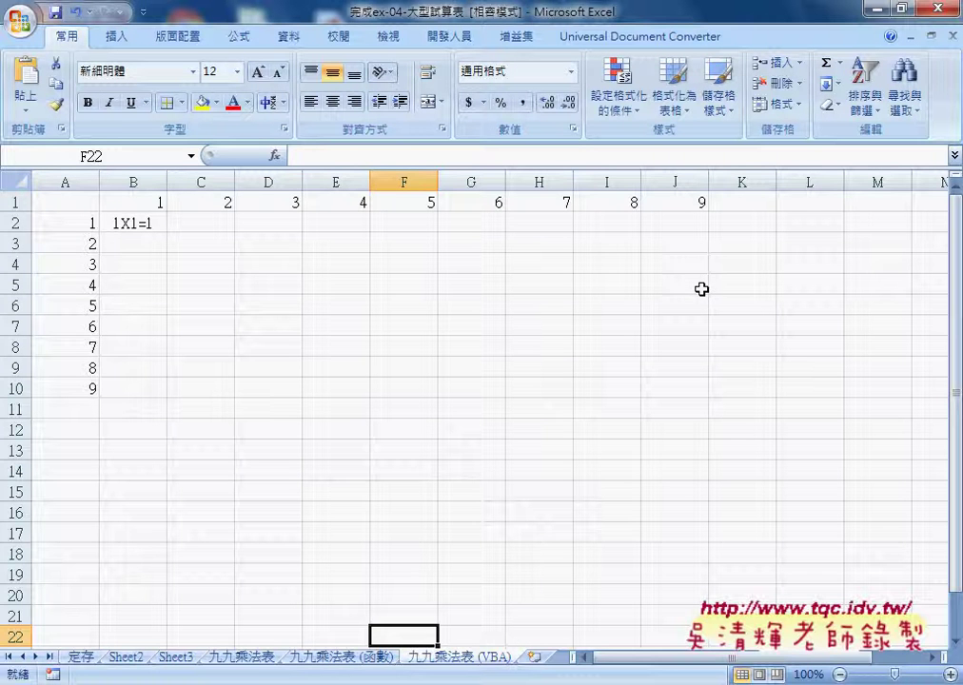
{"action": "left_click", "coordinate": [244, 658]}
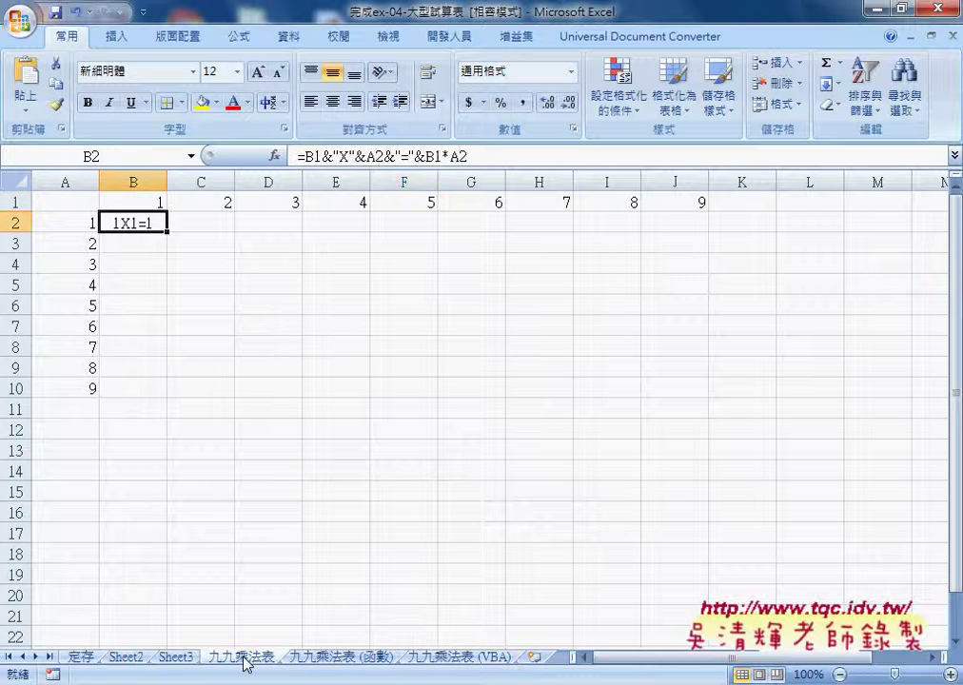
{"action": "left_click", "coordinate": [323, 658]}
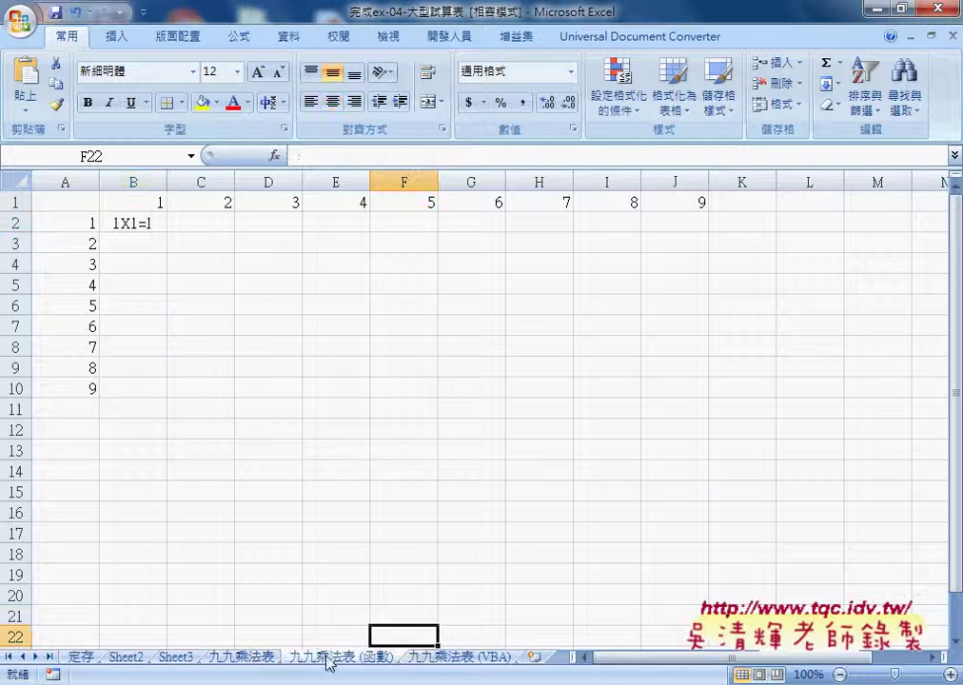
{"action": "left_click", "coordinate": [448, 659]}
{"action": "left_click", "coordinate": [223, 658]}
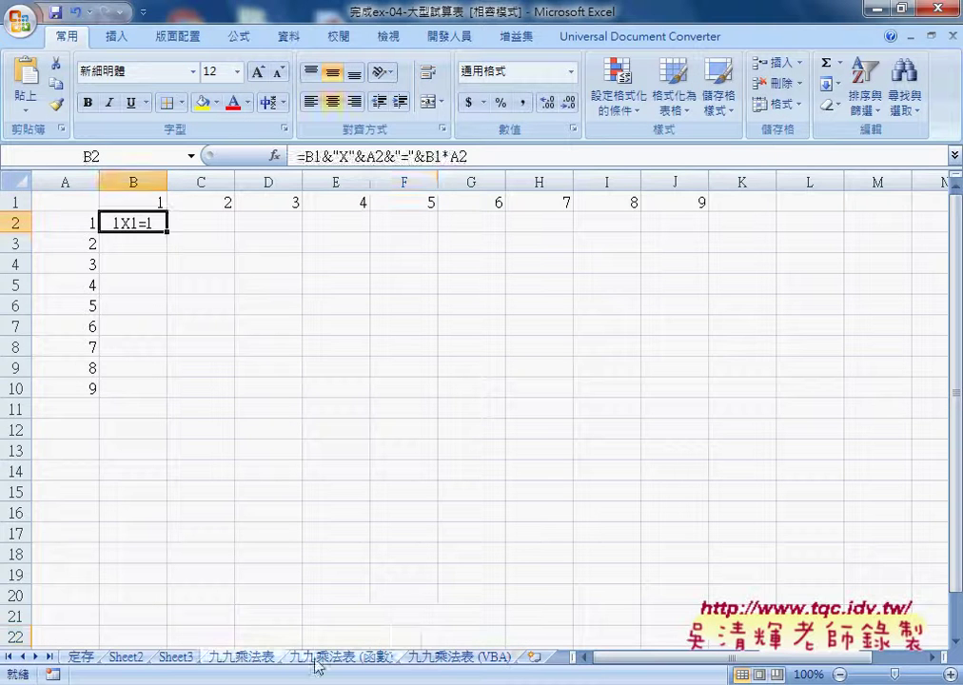
{"action": "left_click", "coordinate": [317, 658]}
{"action": "left_click", "coordinate": [447, 658]}
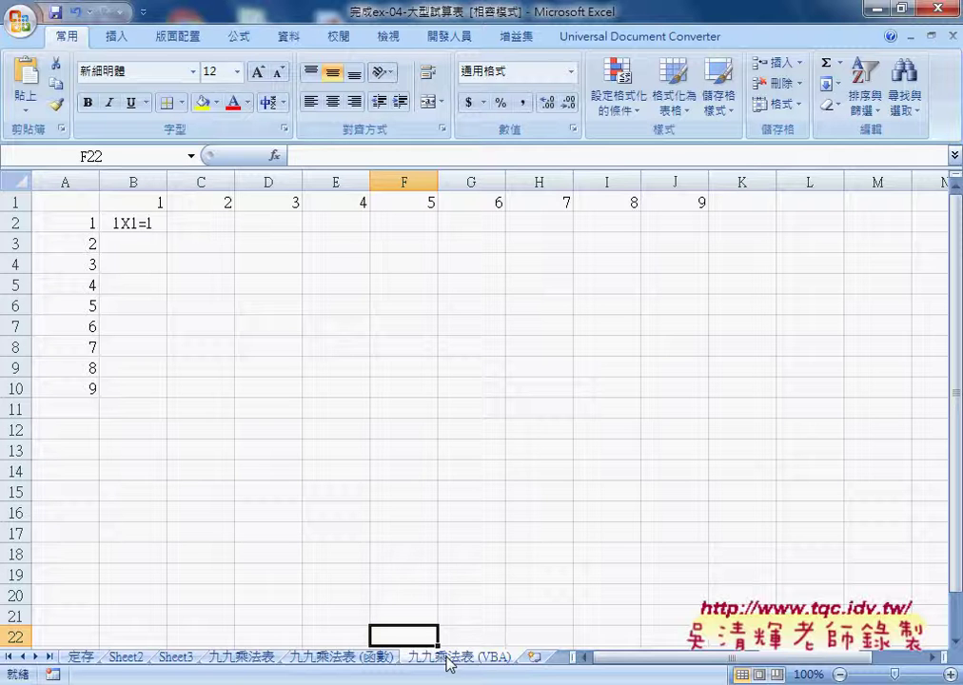